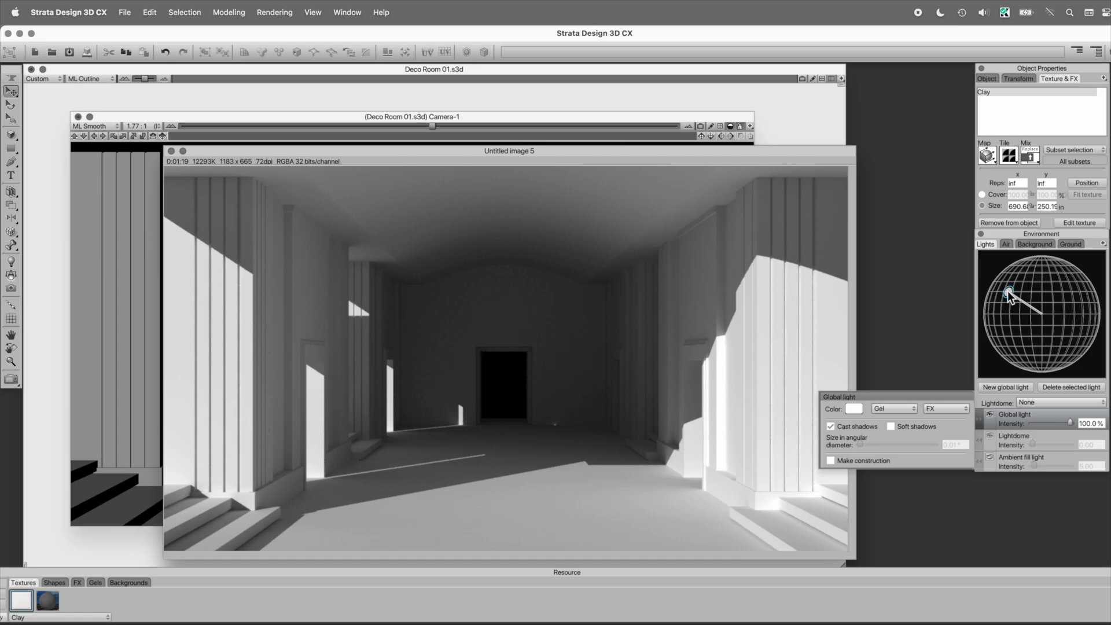
Step: Close the Untitled image 5 render without saving it
{"action": "left_click", "coordinate": [171, 150]}
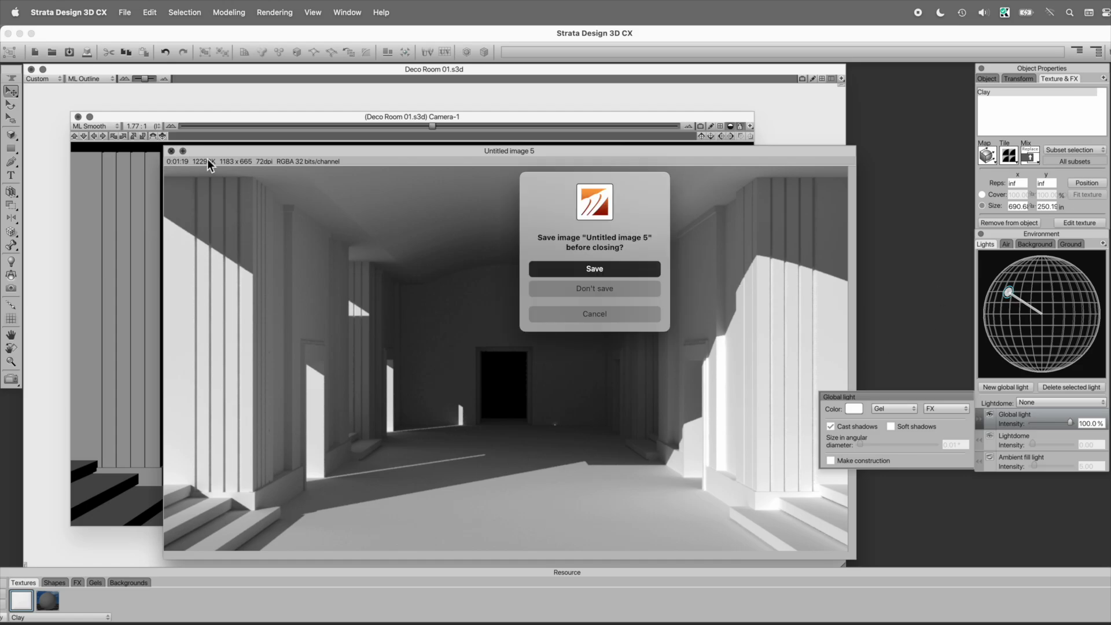
{"action": "left_click", "coordinate": [581, 288]}
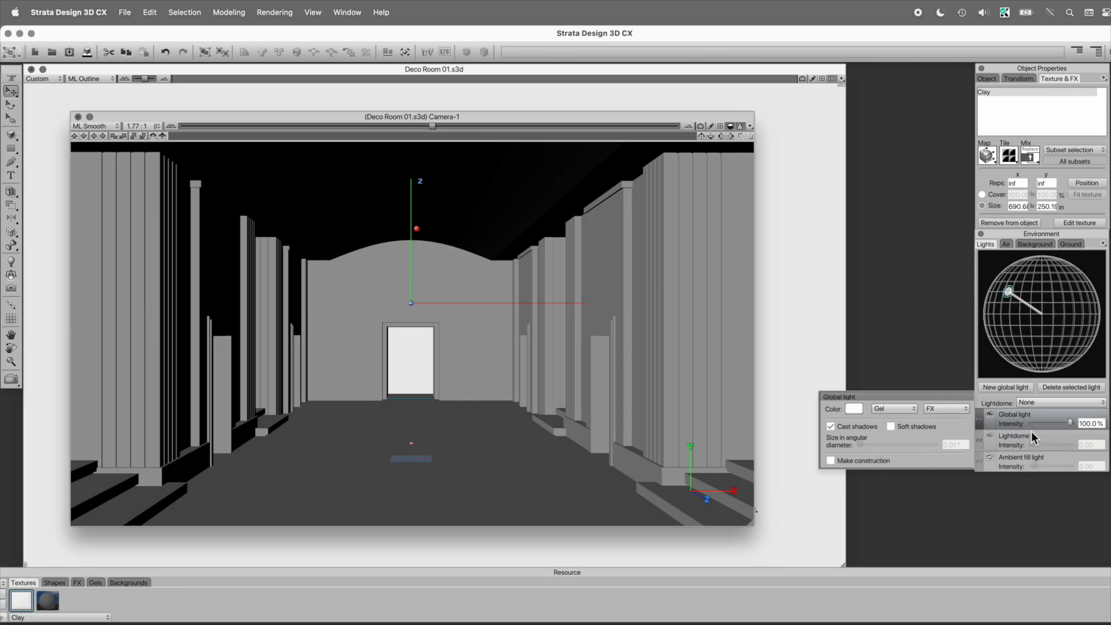
Step: Delete the selected global light and assign the Horizon-1 lightdome as the scene lighting
{"action": "left_click", "coordinate": [1069, 387]}
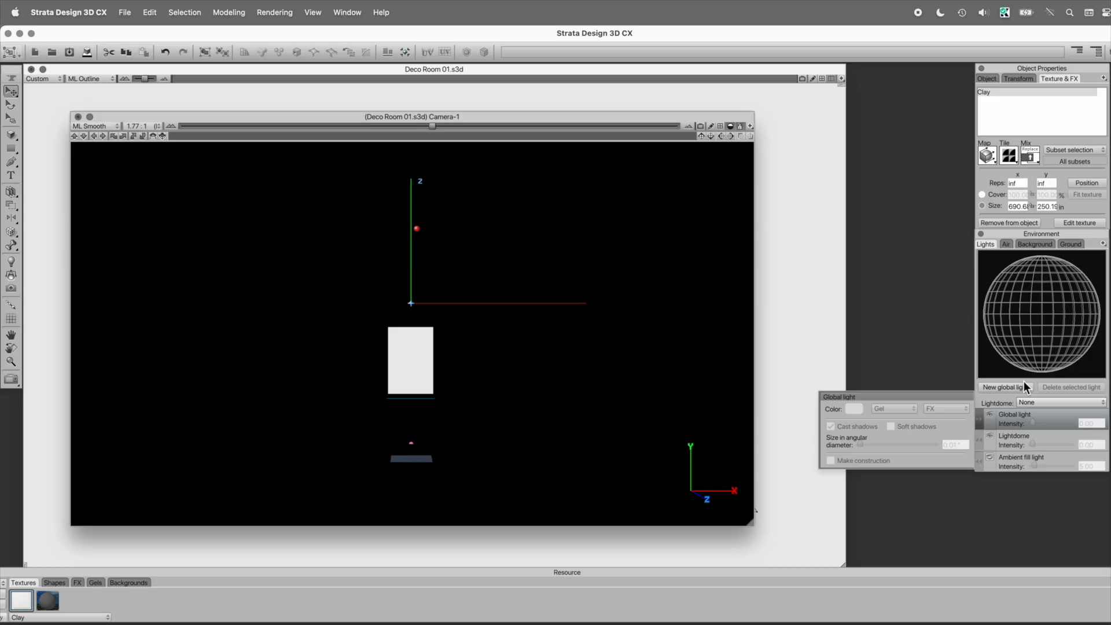
{"action": "left_click", "coordinate": [1035, 403]}
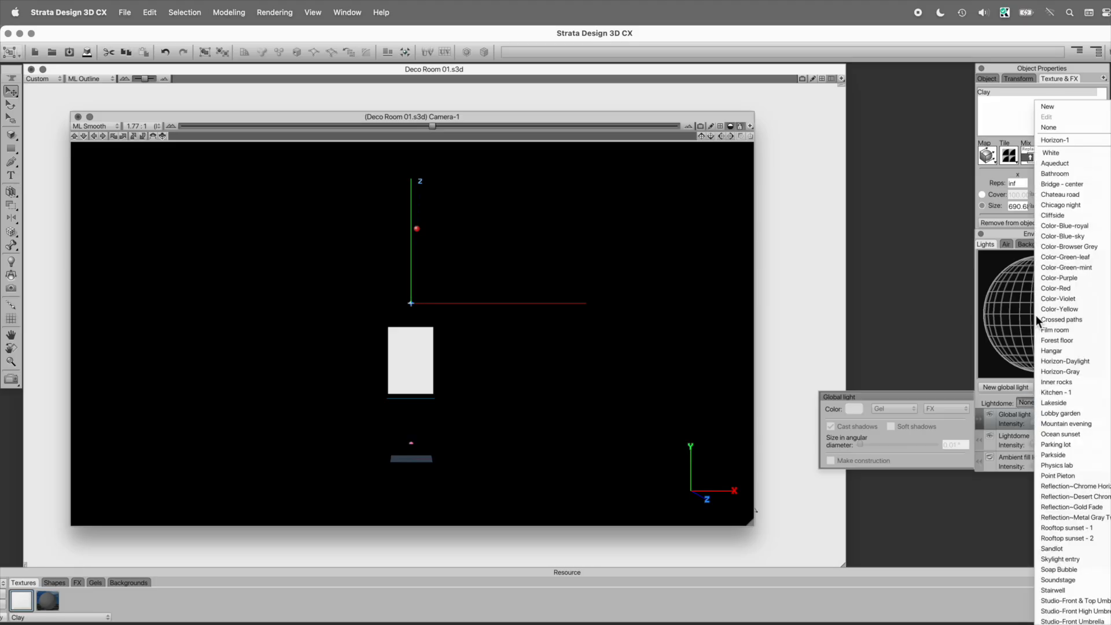
{"action": "left_click", "coordinate": [1066, 140]}
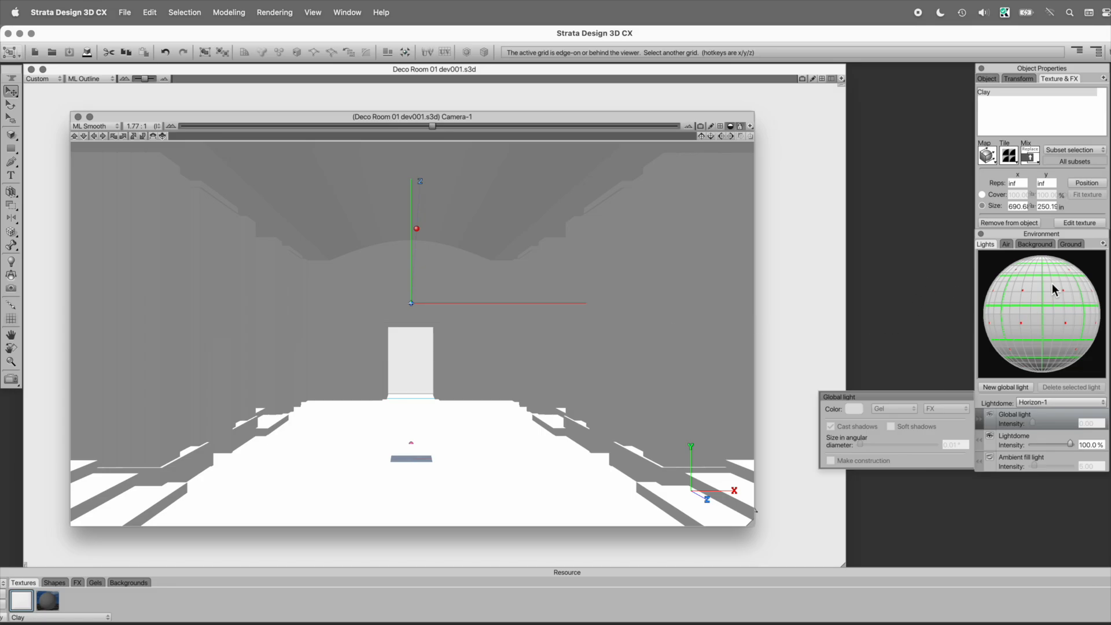
Step: Try rotating the lightdome sphere to relight the room, and reset its rotation
{"action": "left_click_drag", "start_coordinate": [1052, 285], "coordinate": [1022, 328]}
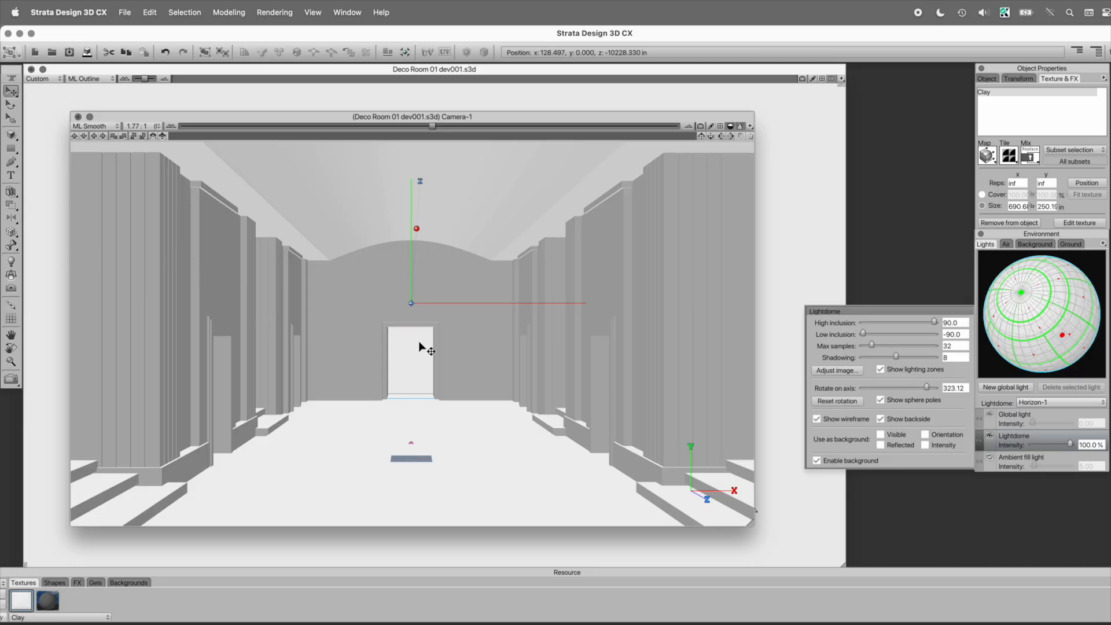
{"action": "left_click", "coordinate": [845, 401]}
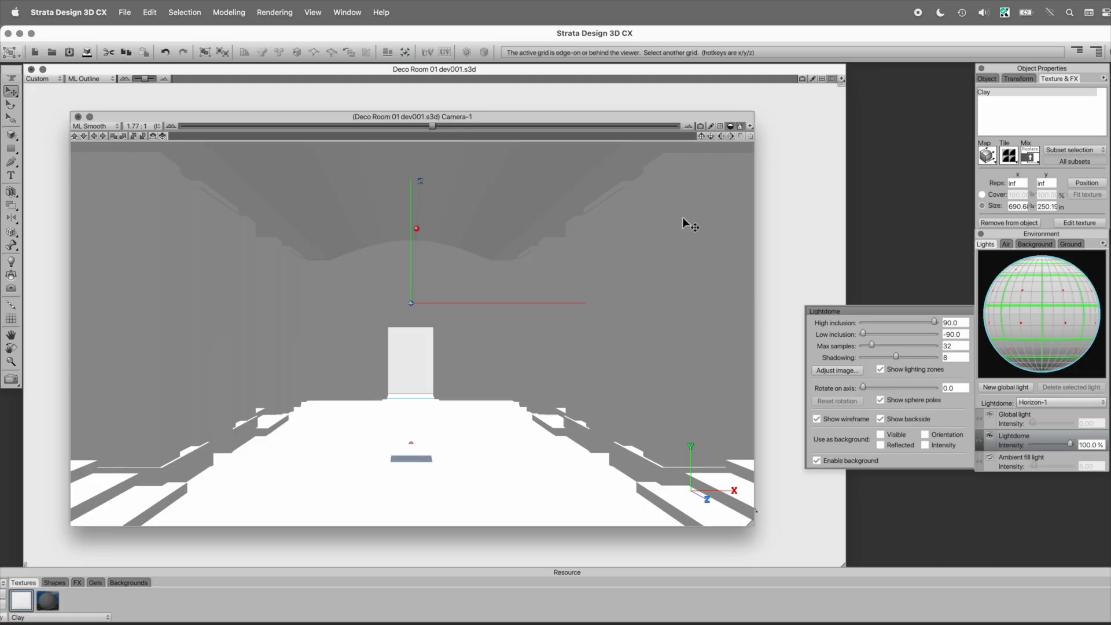
Step: Turn on the rendered preview in the Camera-1 view and set the Raydiosity lighting and shadows quality to Better
{"action": "left_click", "coordinate": [700, 126]}
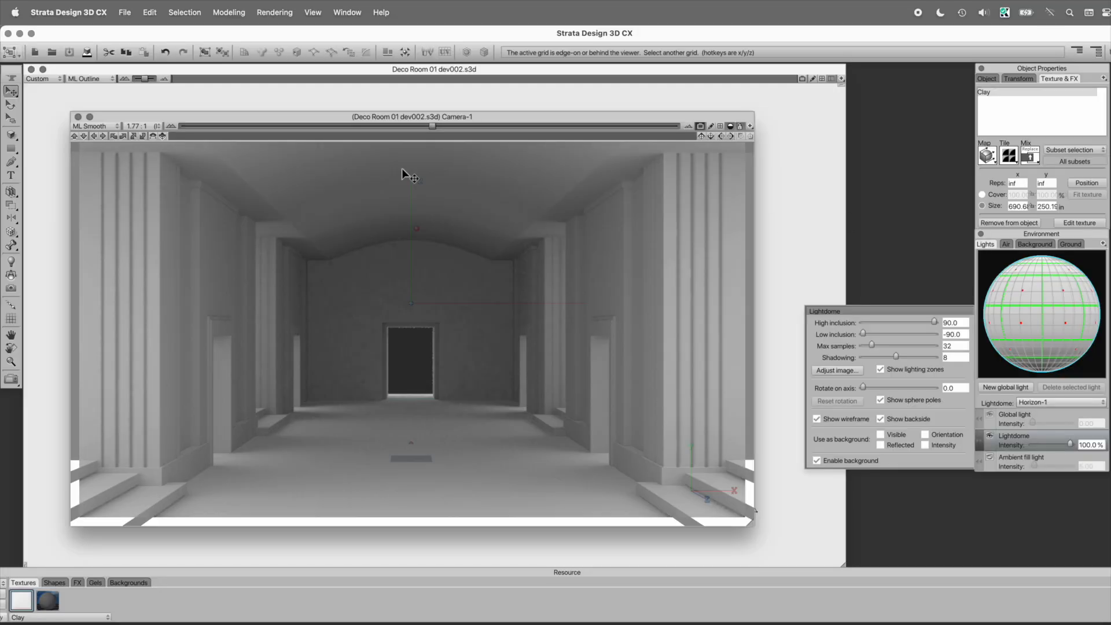
{"action": "left_click", "coordinate": [276, 12]}
{"action": "left_click", "coordinate": [262, 35]}
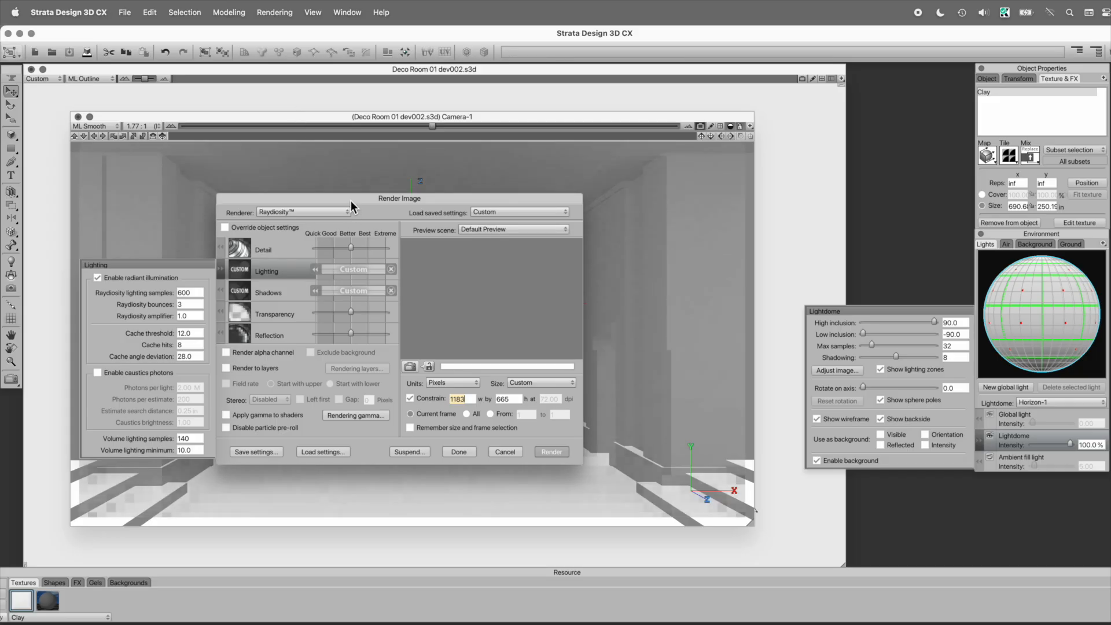
{"action": "left_click_drag", "start_coordinate": [350, 200], "coordinate": [404, 193]}
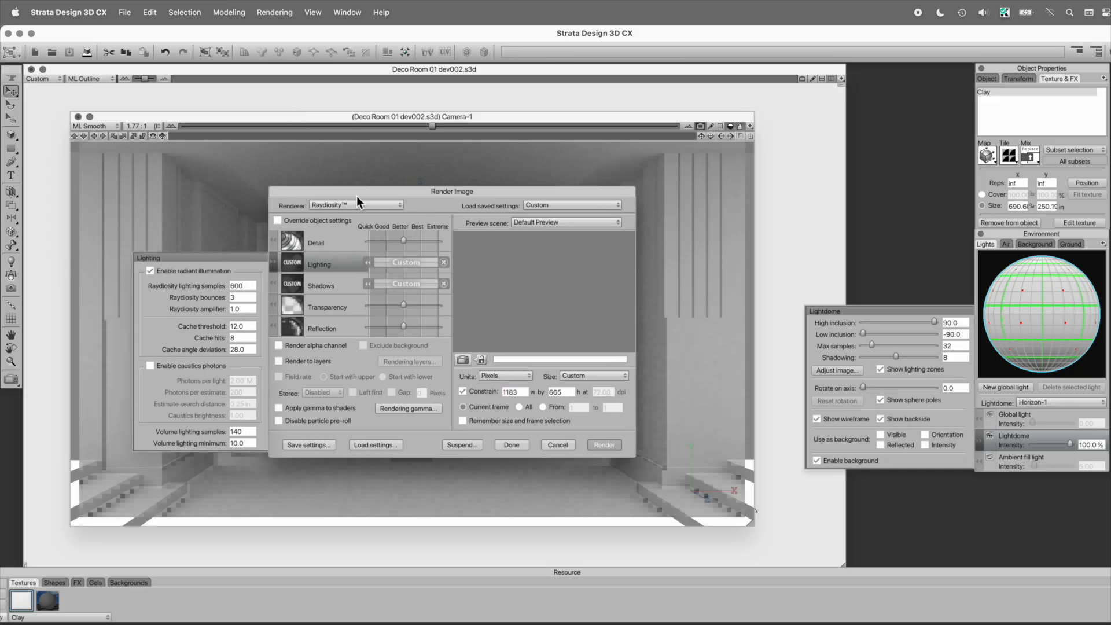
{"action": "left_click", "coordinate": [403, 263]}
{"action": "left_click", "coordinate": [403, 285]}
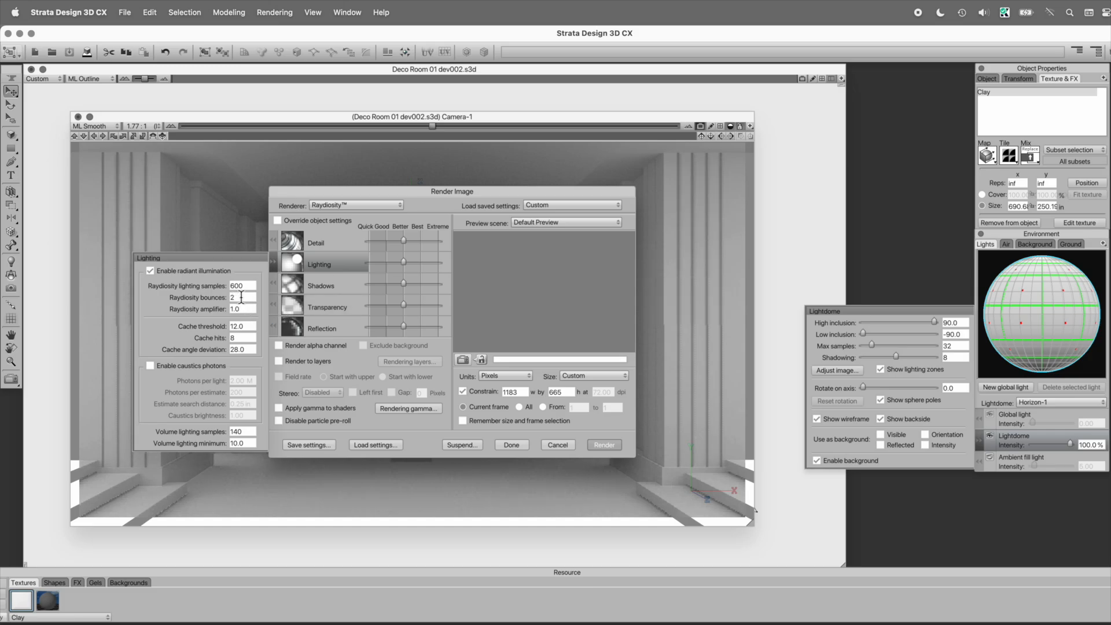
Step: Set the Raydiosity bounces to 3 and the image width to 2000 pixels, and render the image
{"action": "double_click", "coordinate": [241, 297]}
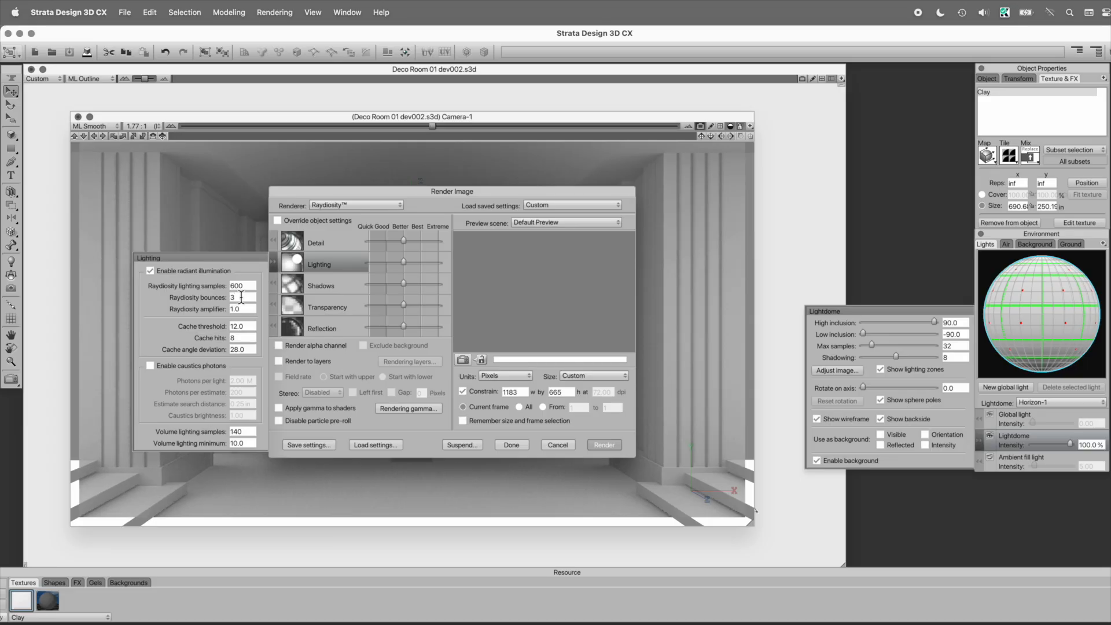
{"action": "type", "text": "3"}
{"action": "double_click", "coordinate": [517, 393]}
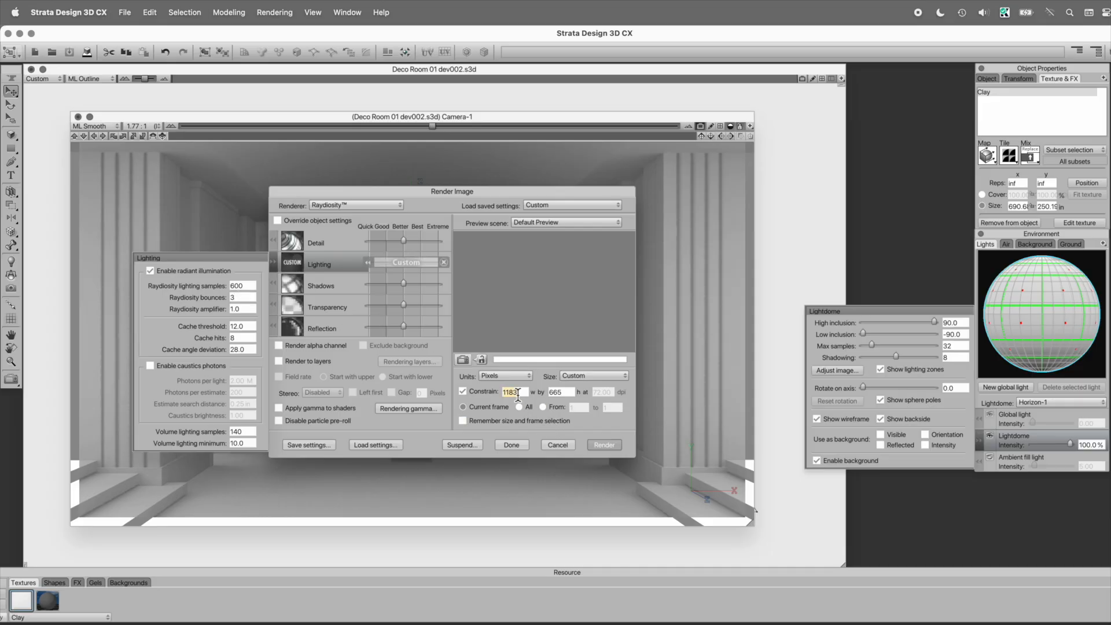
{"action": "type", "text": "2000"}
{"action": "left_click", "coordinate": [603, 446]}
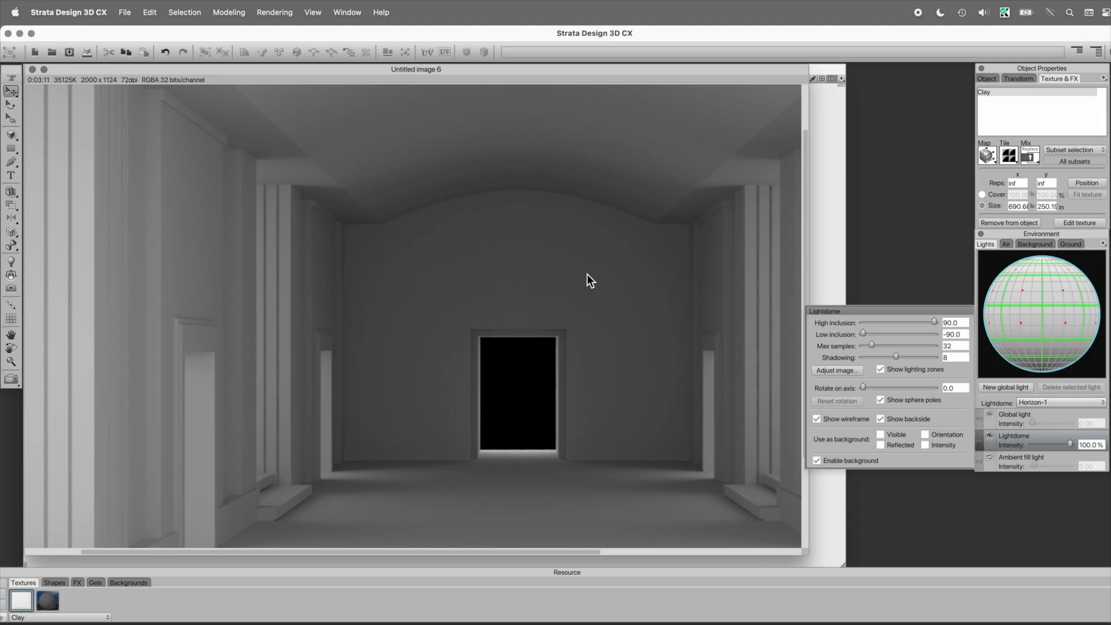
Step: Examine the 2000-pixel render of the room, comparing light and shading on the columns, ceiling, doorways and floor
{"action": "scroll", "coordinate": [587, 273], "scroll_direction": "left", "scroll_amount": 3}
{"action": "scroll", "coordinate": [587, 273], "scroll_direction": "up", "scroll_amount": 2}
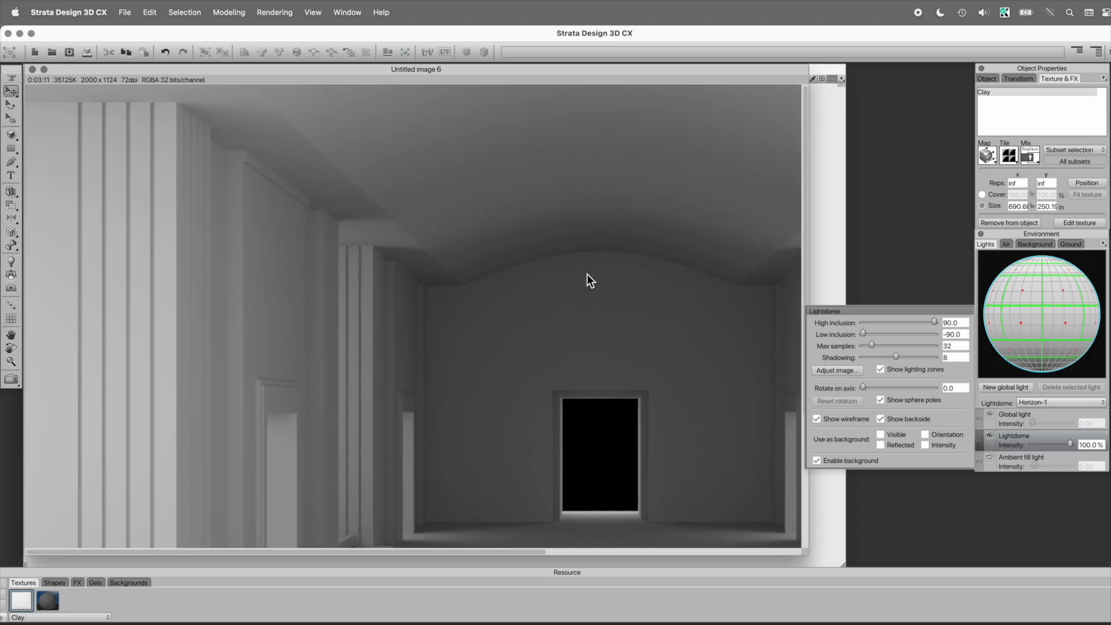
{"action": "scroll", "coordinate": [586, 274], "scroll_direction": "down", "scroll_amount": 4}
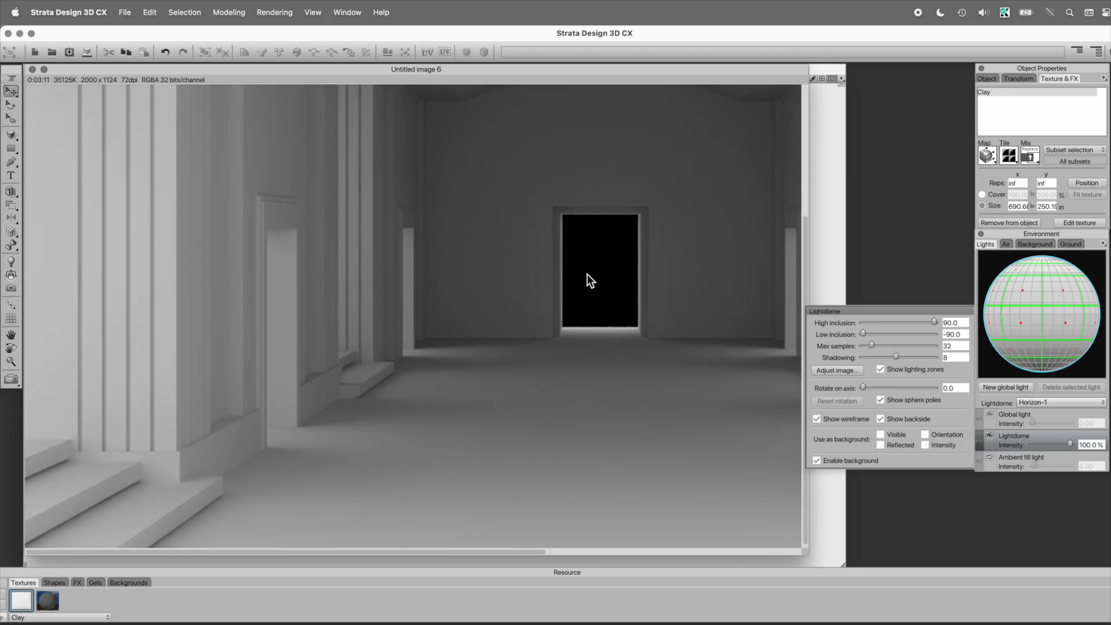
{"action": "scroll", "coordinate": [586, 274], "scroll_direction": "right", "scroll_amount": 5}
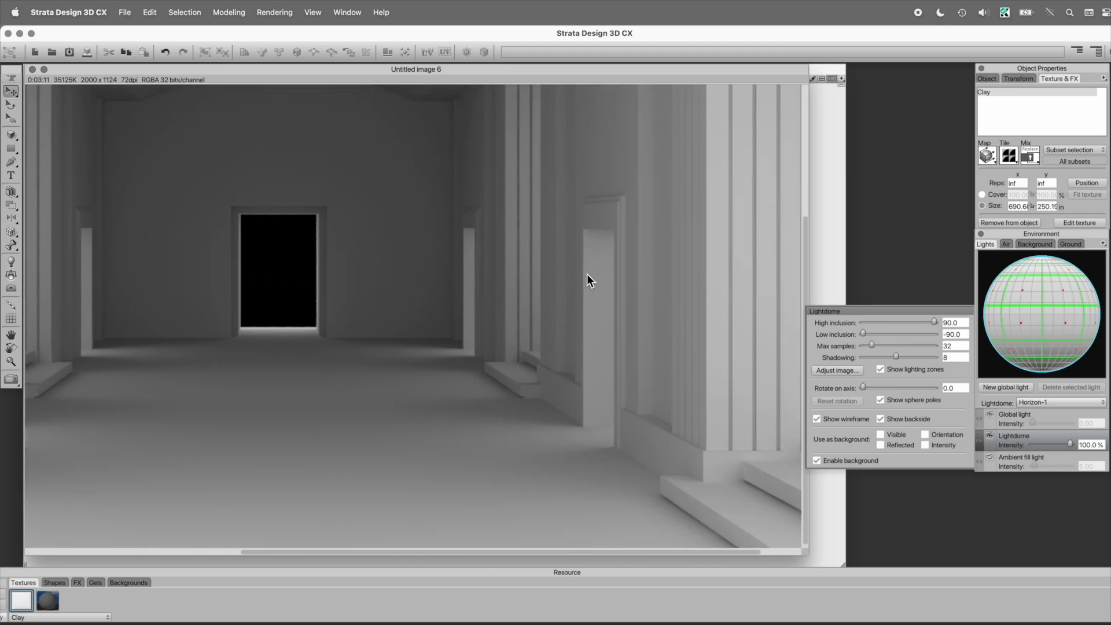
{"action": "scroll", "coordinate": [586, 280], "scroll_direction": "up", "scroll_amount": 4}
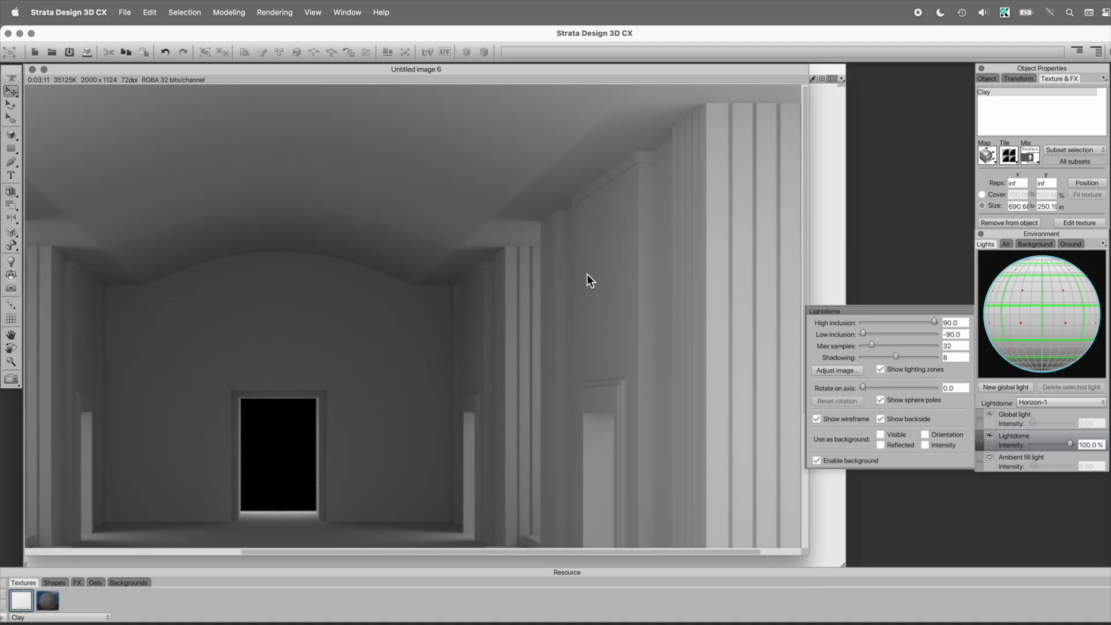
{"action": "scroll", "coordinate": [587, 274], "scroll_direction": "down", "scroll_amount": 4}
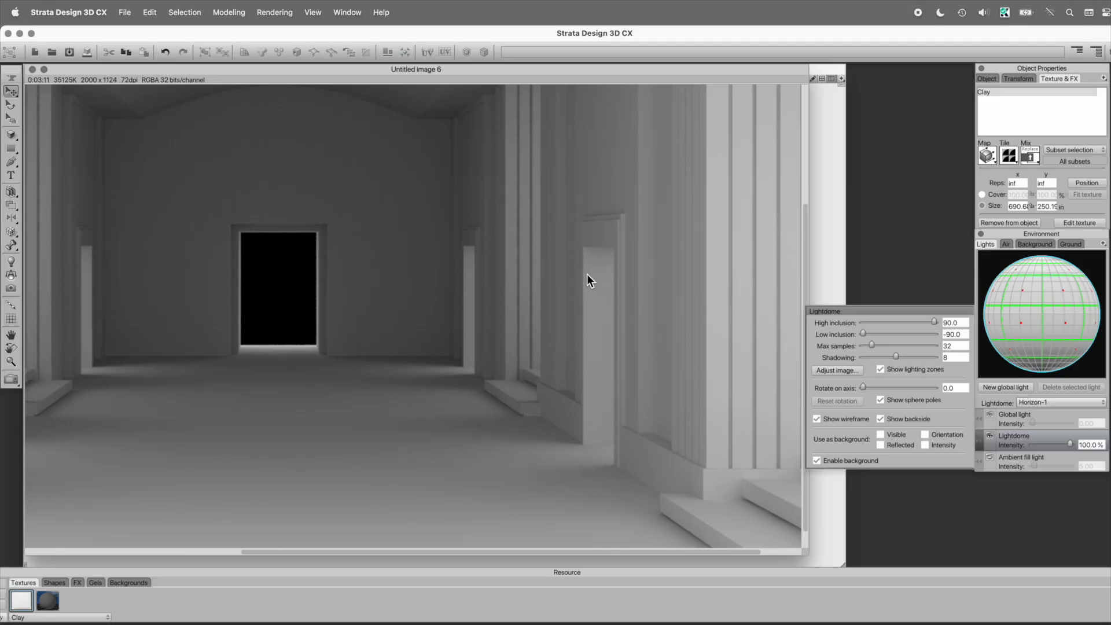
{"action": "scroll", "coordinate": [586, 273], "scroll_direction": "up", "scroll_amount": 4}
{"action": "scroll", "coordinate": [586, 273], "scroll_direction": "left", "scroll_amount": 6}
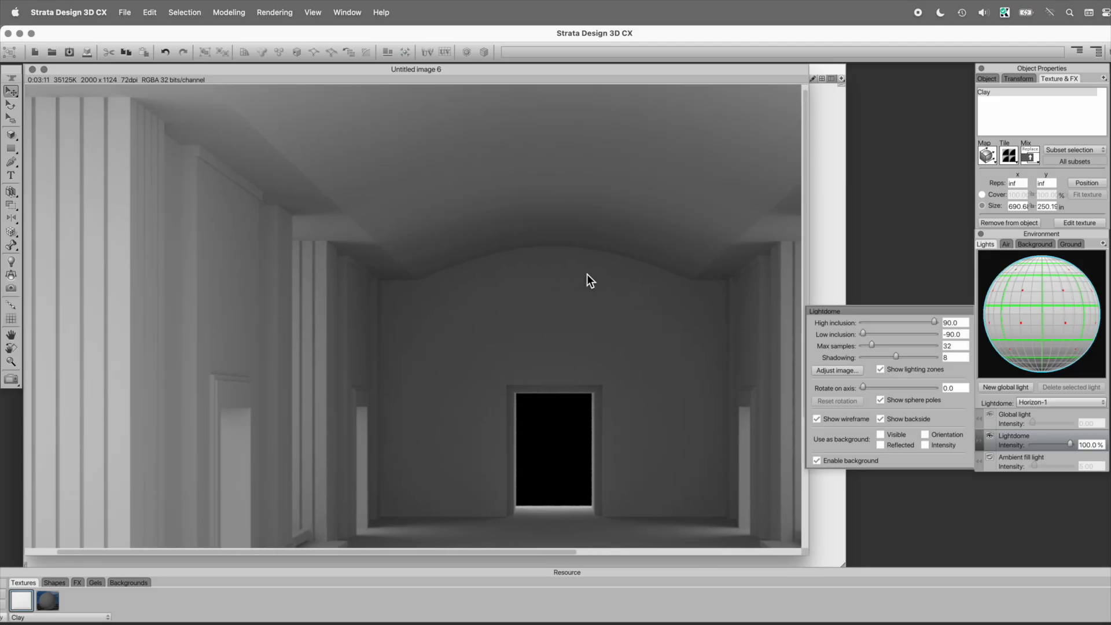
{"action": "scroll", "coordinate": [586, 273], "scroll_direction": "down", "scroll_amount": 4}
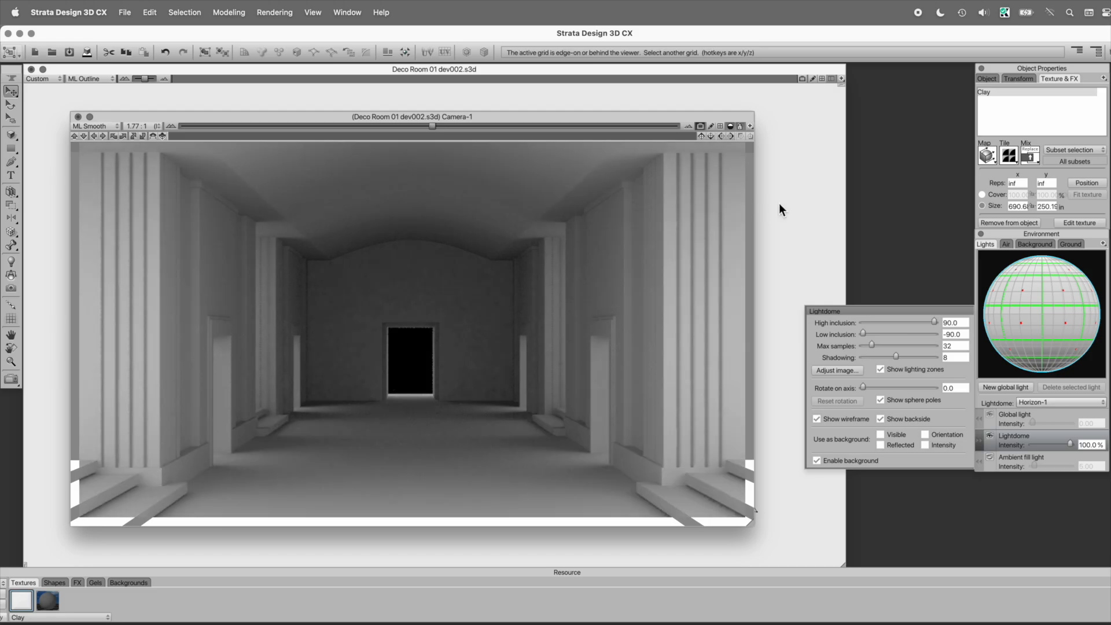
Step: Review the Raydiosity lighting settings for the render and leave them without applying changes
{"action": "key", "text": "super+r"}
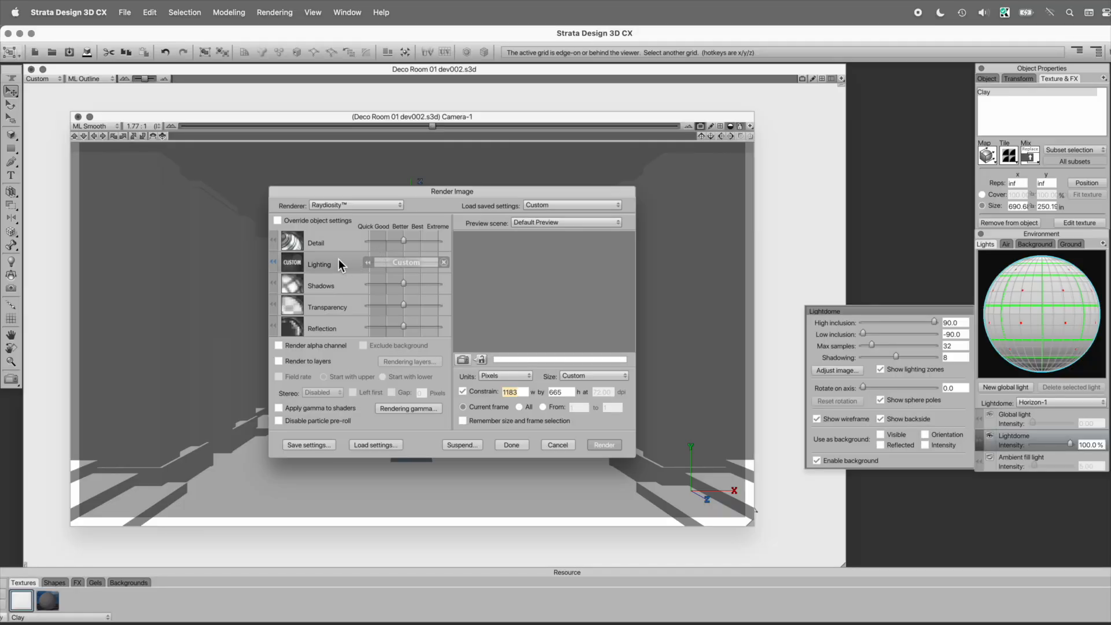
{"action": "left_click", "coordinate": [339, 258]}
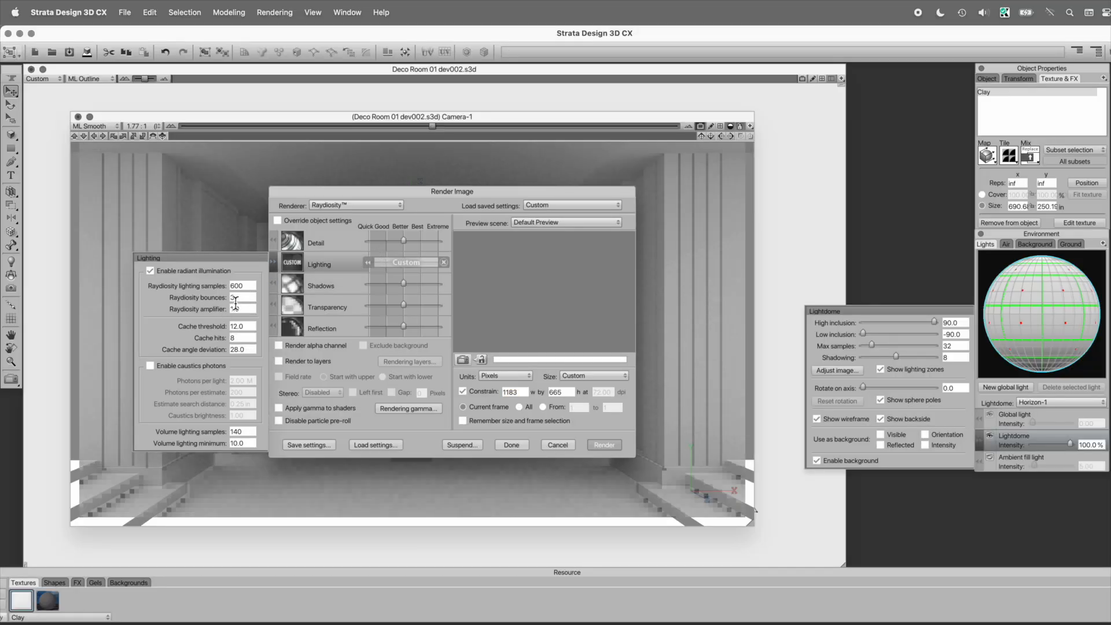
{"action": "left_click", "coordinate": [559, 444]}
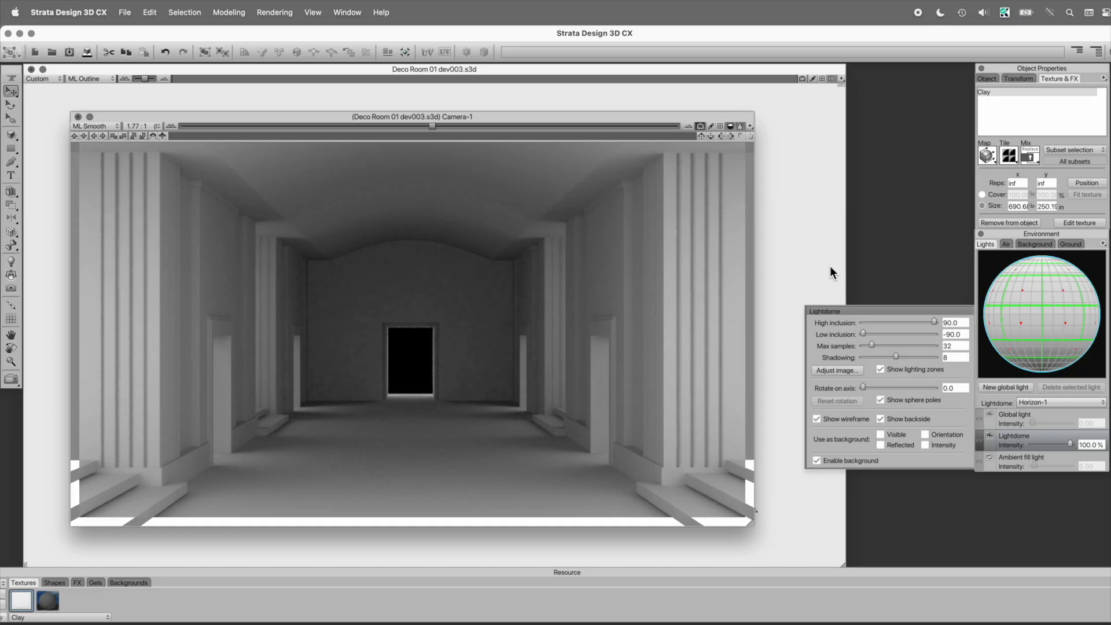
Step: Turn off the Camera-1 rendered preview and disable radiant illumination in the Raydiosity lighting settings, keeping the change without rendering
{"action": "left_click", "coordinate": [700, 127]}
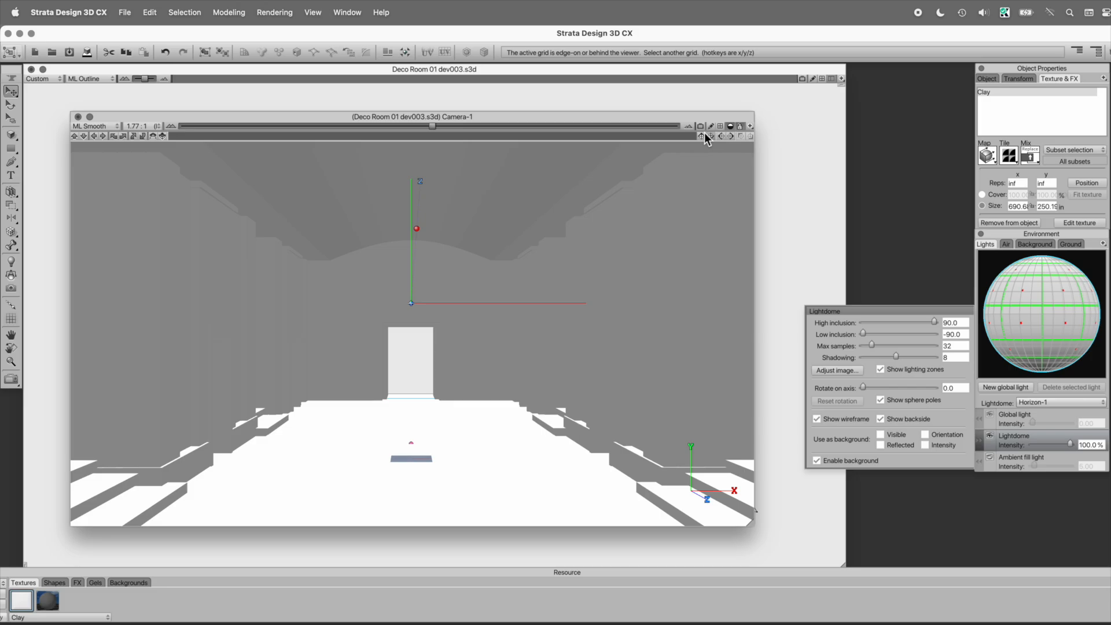
{"action": "left_click", "coordinate": [311, 12]}
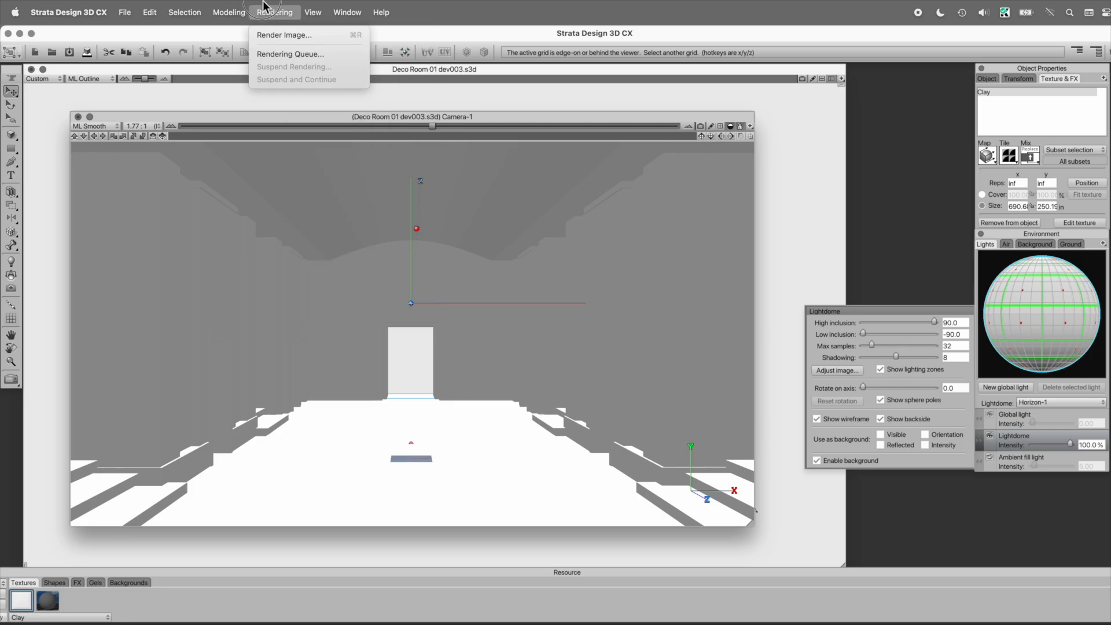
{"action": "left_click", "coordinate": [268, 36]}
{"action": "left_click", "coordinate": [219, 270]}
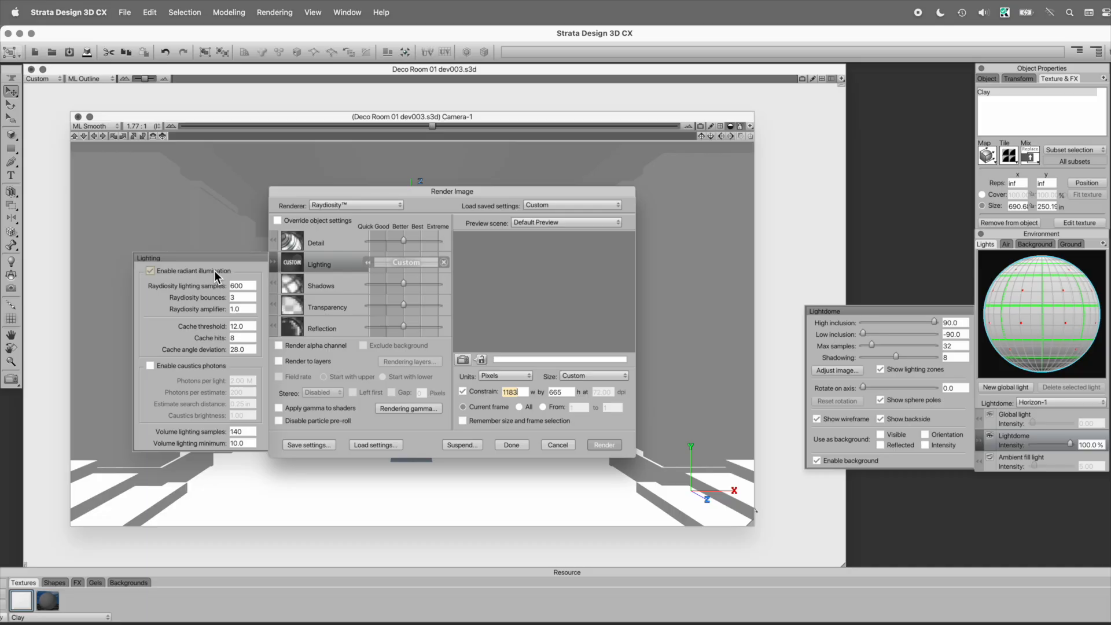
{"action": "left_click", "coordinate": [214, 269]}
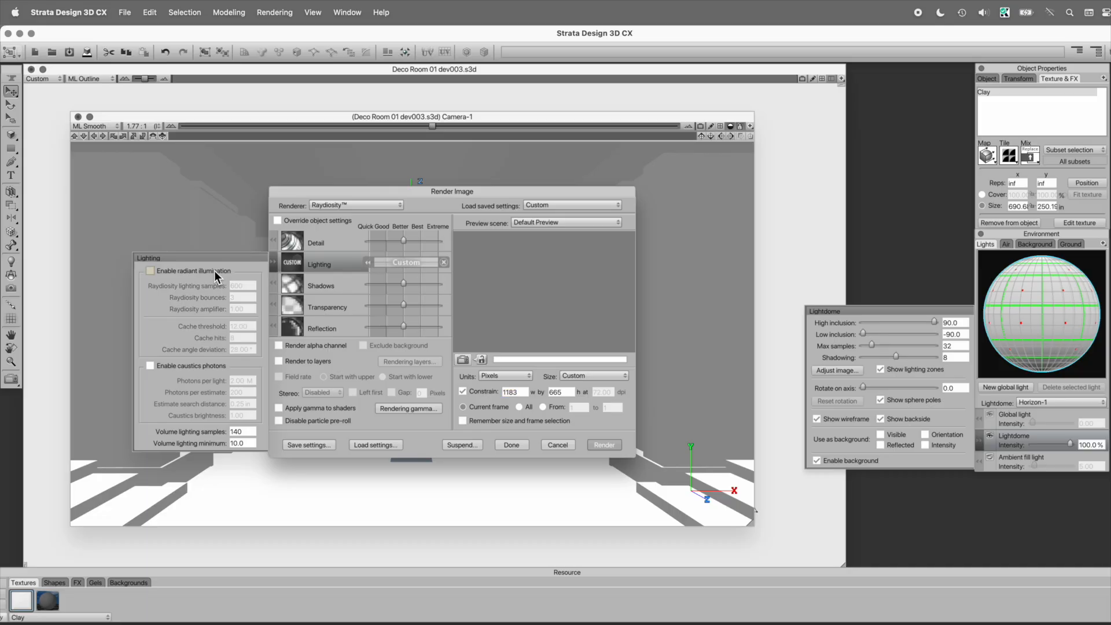
{"action": "left_click", "coordinate": [513, 445]}
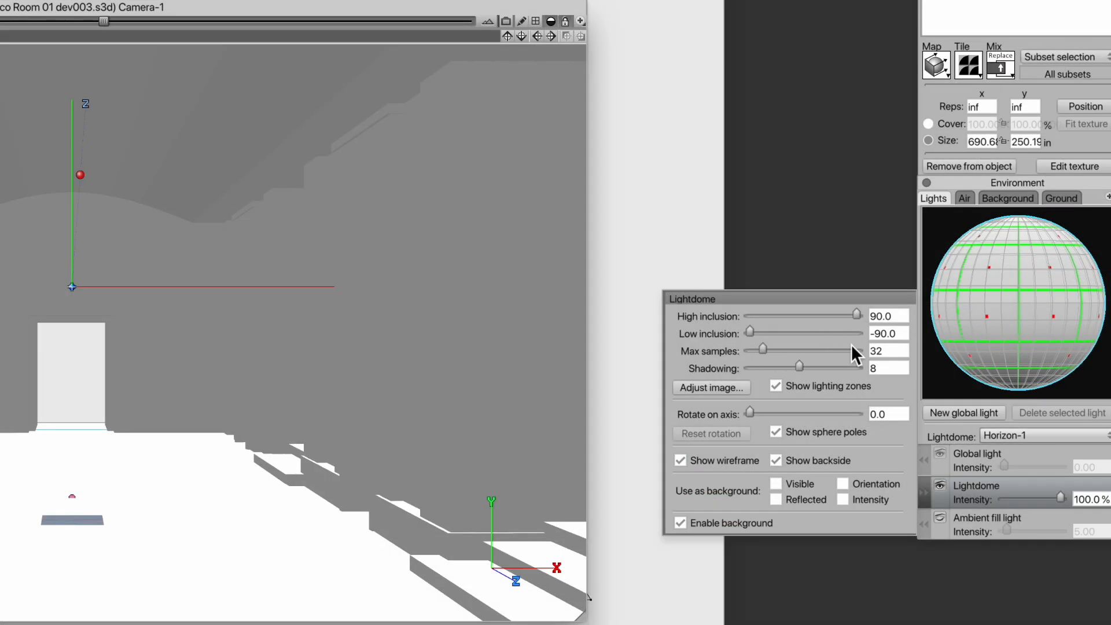
Step: Set the lightdome's maximum samples to 128
{"action": "double_click", "coordinate": [885, 351]}
{"action": "type", "text": "128"}
{"action": "key", "text": "Return"}
{"action": "left_click", "coordinate": [901, 368]}
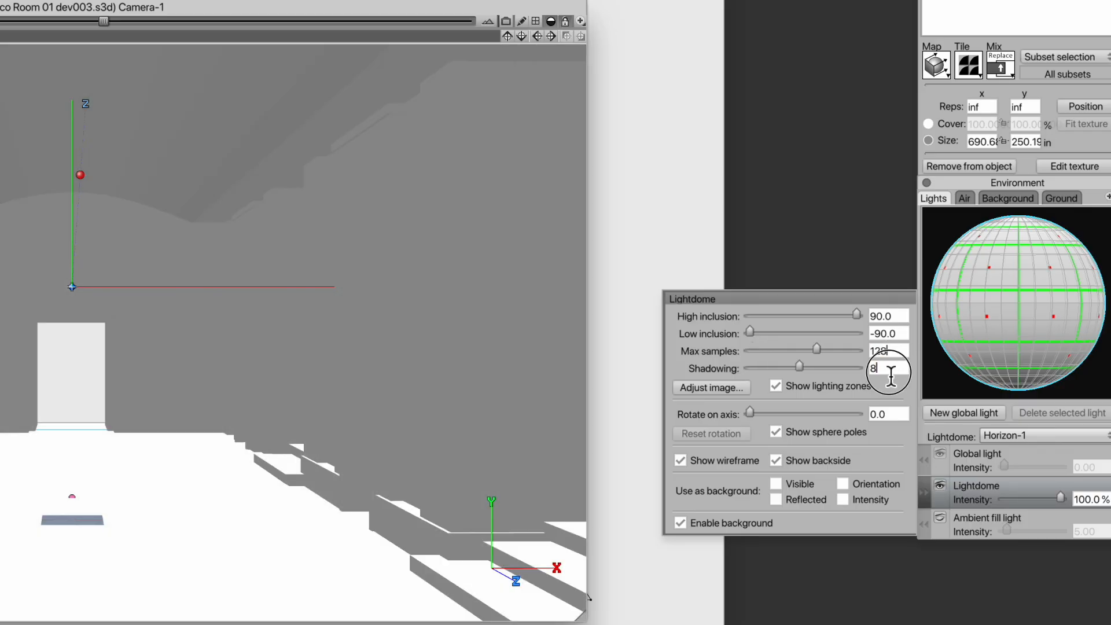
{"action": "left_click", "coordinate": [750, 412]}
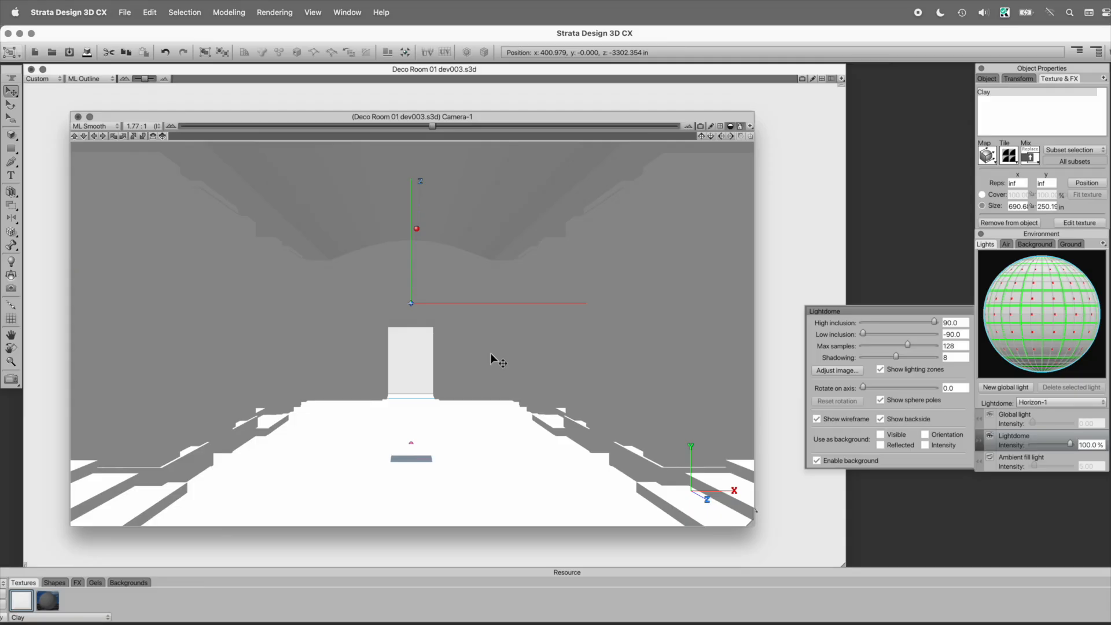
Step: Render the room in Raydiosity with radiant illumination disabled, and close the resulting image without saving it
{"action": "left_click", "coordinate": [274, 12]}
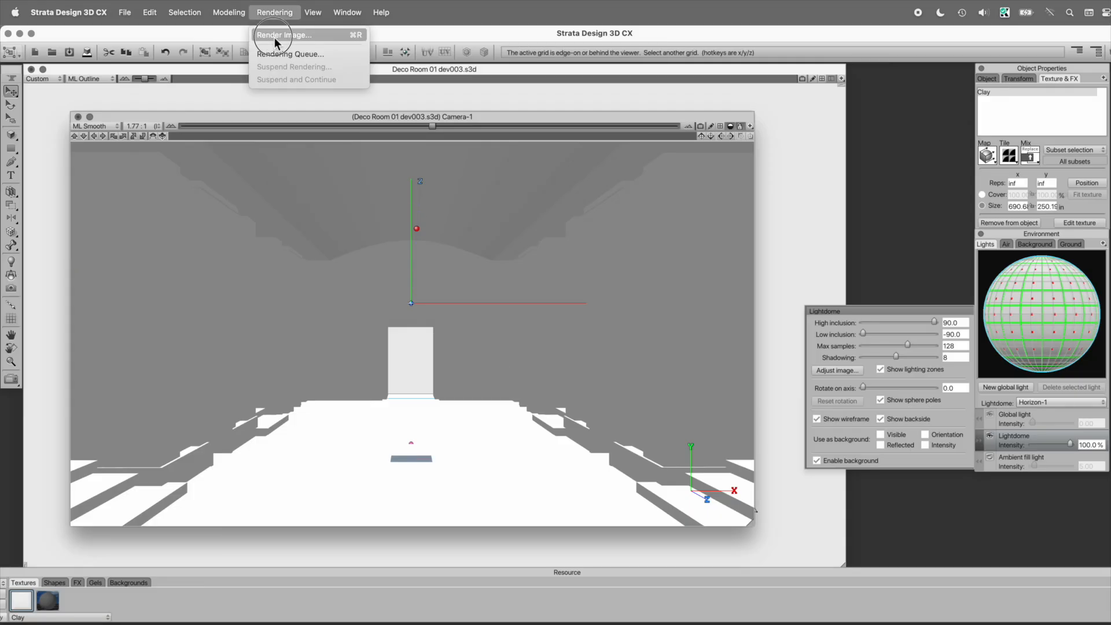
{"action": "left_click", "coordinate": [274, 36]}
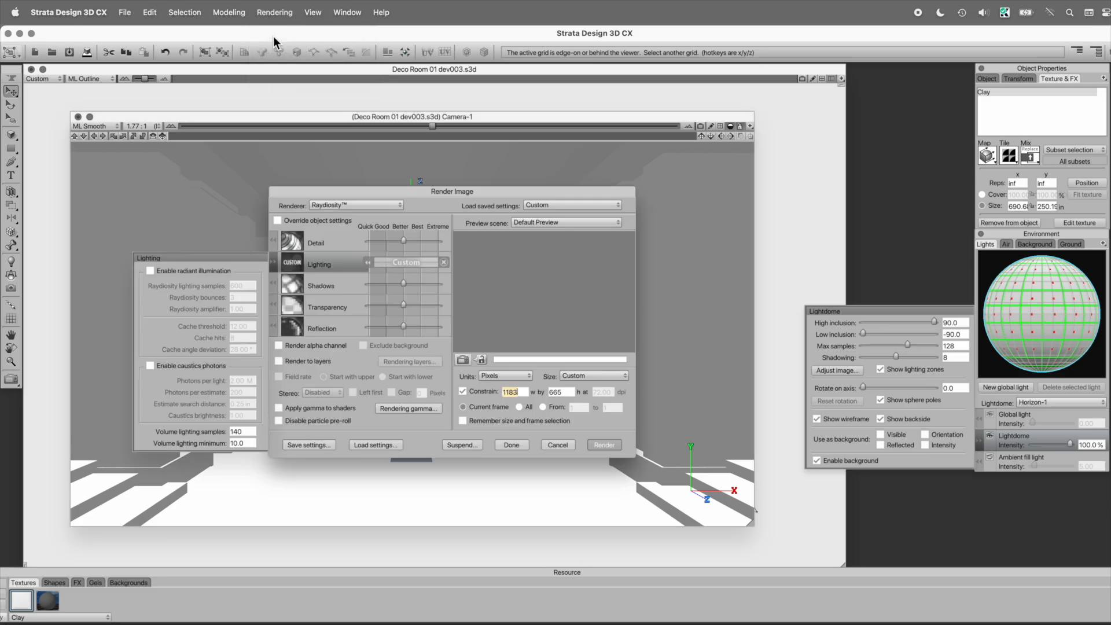
{"action": "left_click", "coordinate": [210, 268]}
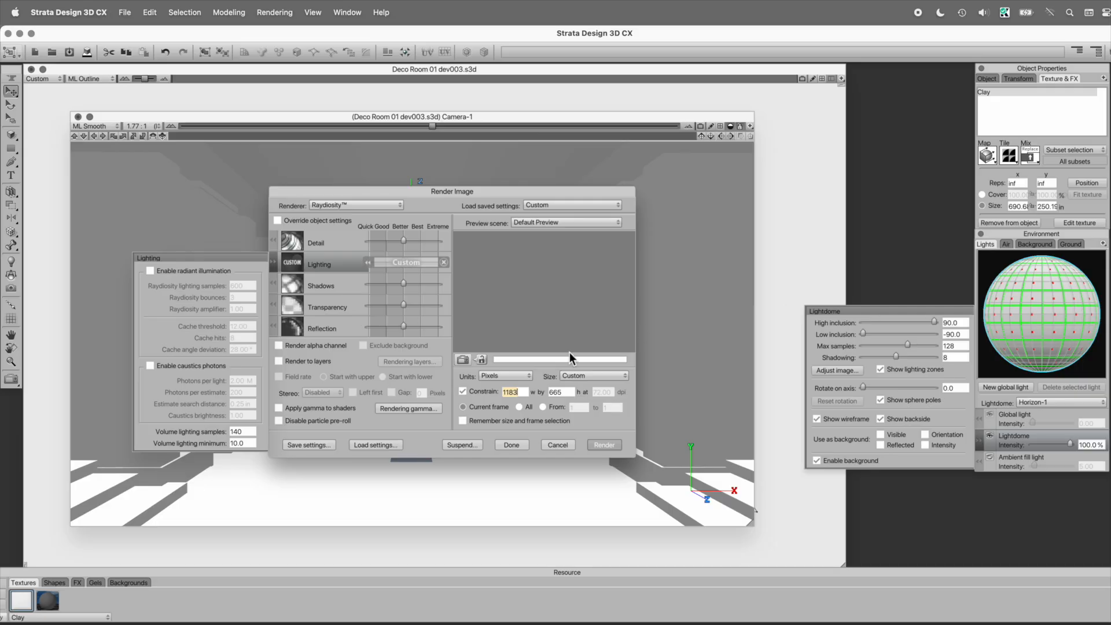
{"action": "left_click", "coordinate": [610, 443]}
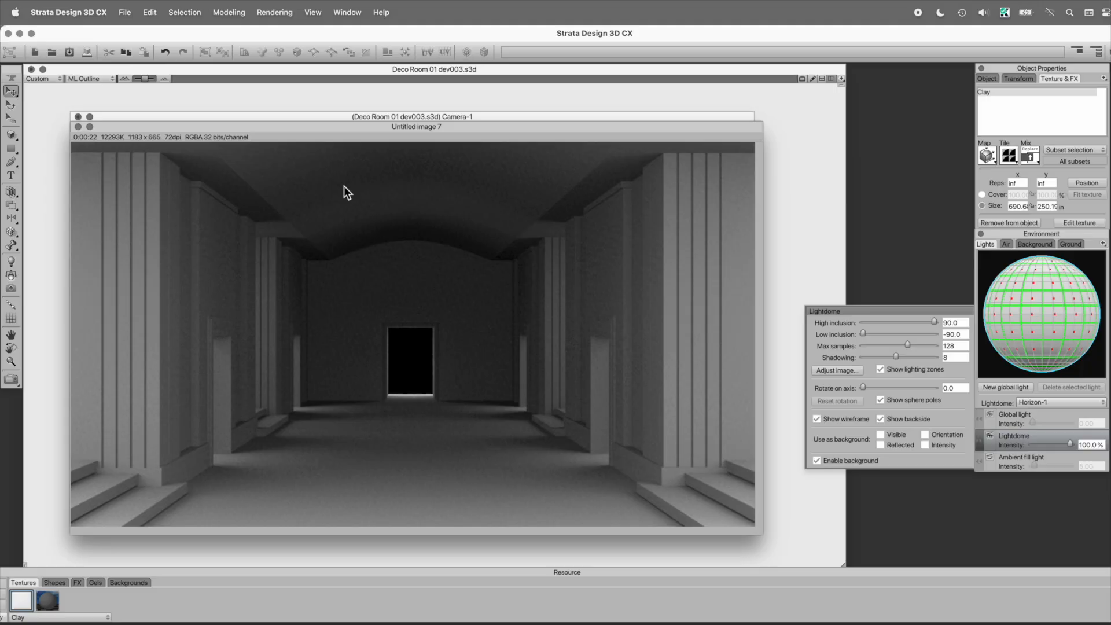
{"action": "left_click", "coordinate": [78, 126]}
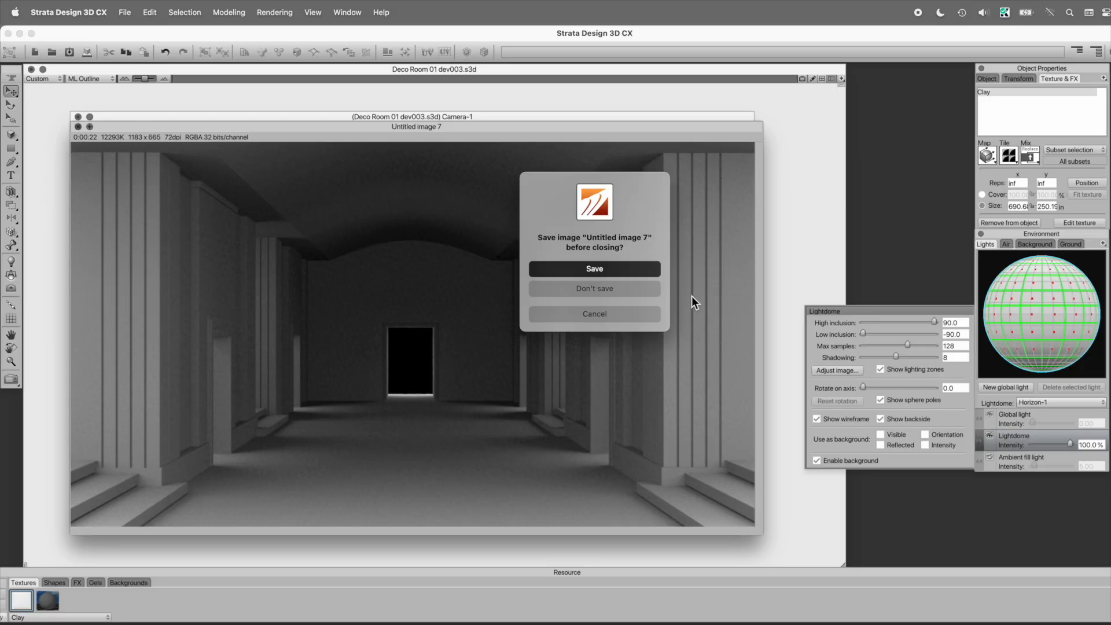
{"action": "left_click", "coordinate": [648, 290]}
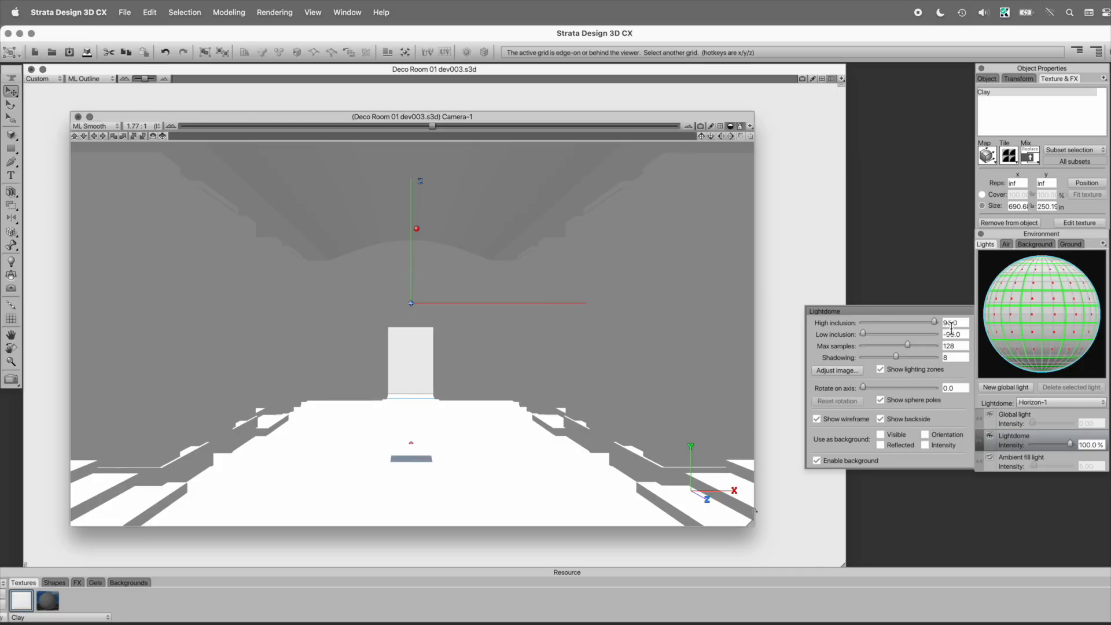
Step: Set the lightdome's shadowing to 32 and render the room again with the current Raydiosity settings
{"action": "left_click", "coordinate": [953, 356]}
{"action": "key", "text": "BackSpace"}
{"action": "type", "text": "32"}
{"action": "key", "text": "super+r"}
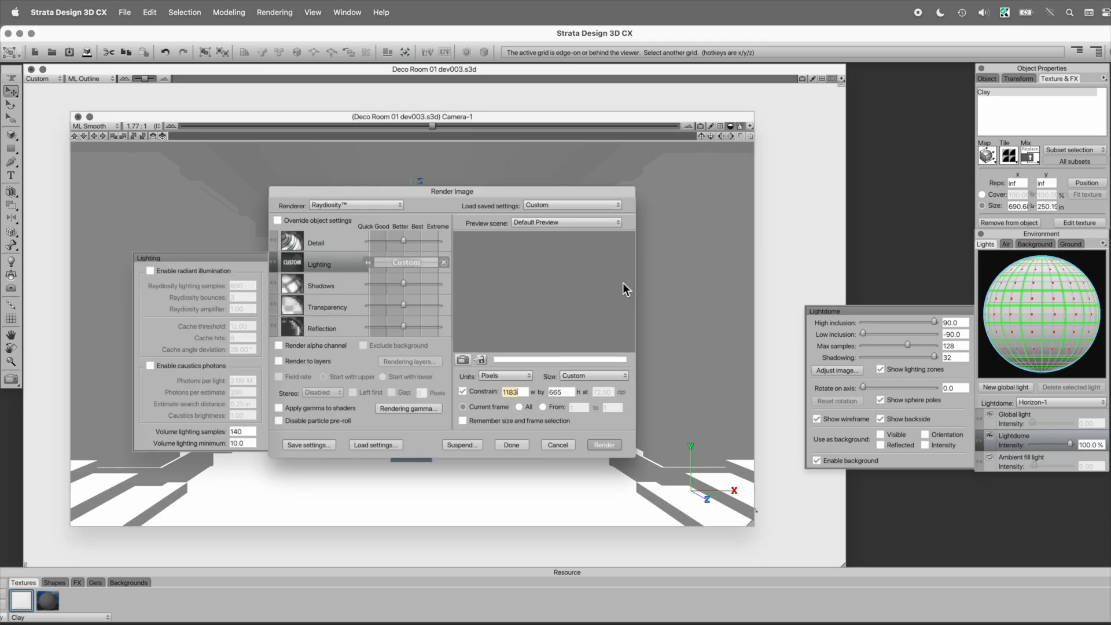
{"action": "key", "text": "Return"}
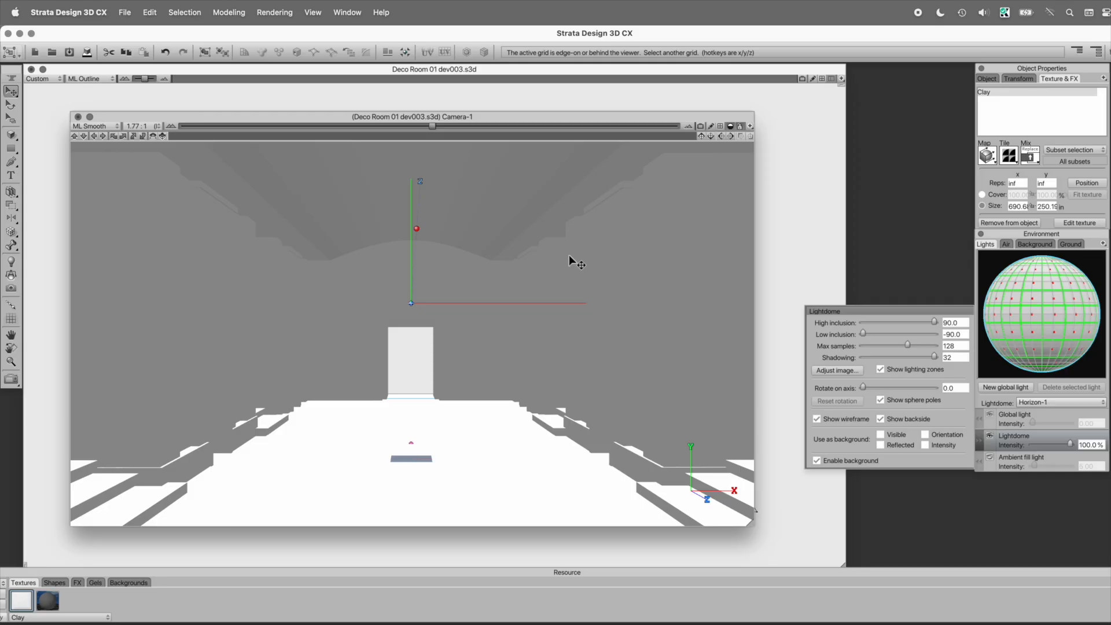
Step: Set the lightdome's intensity to 200% and start a test render of the room, closing it before it completes
{"action": "left_click", "coordinate": [1087, 444]}
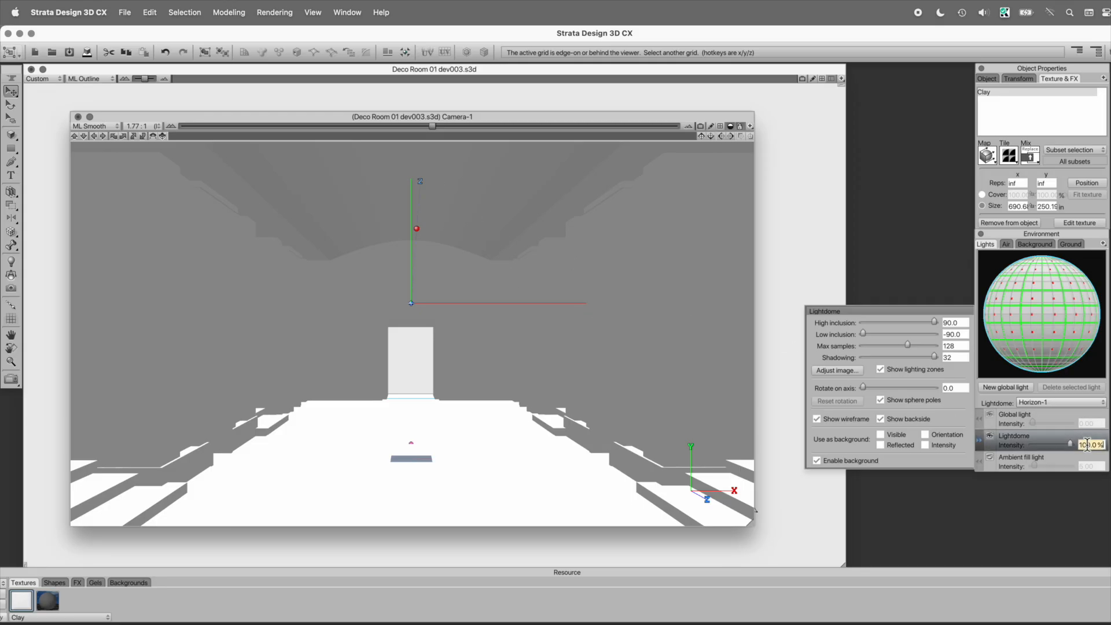
{"action": "type", "text": "200"}
{"action": "key", "text": "Return"}
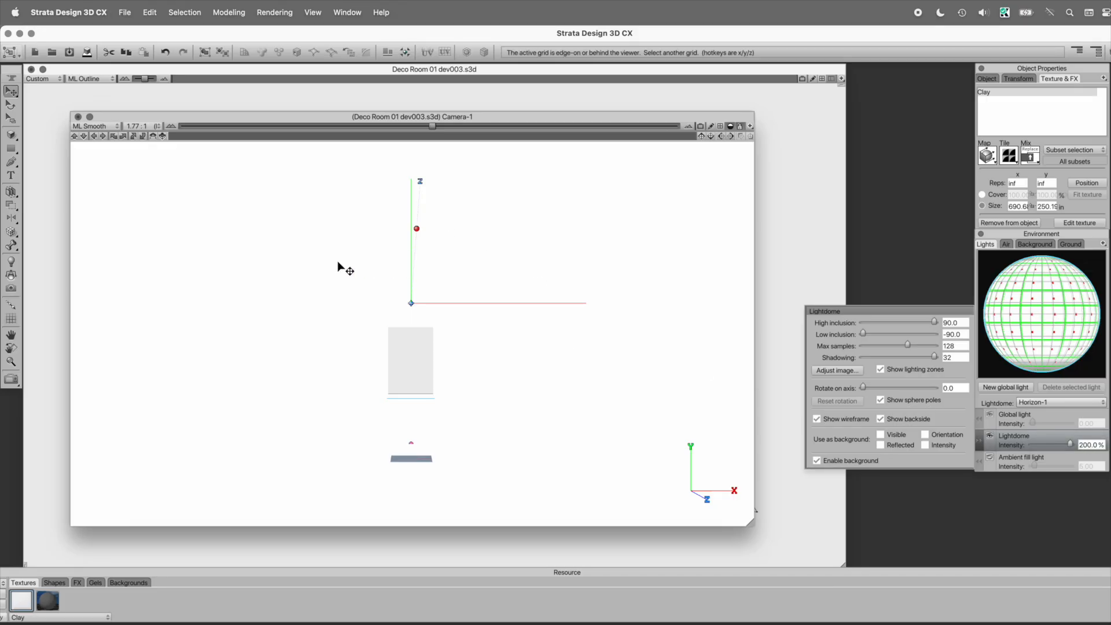
{"action": "key", "text": "super+r"}
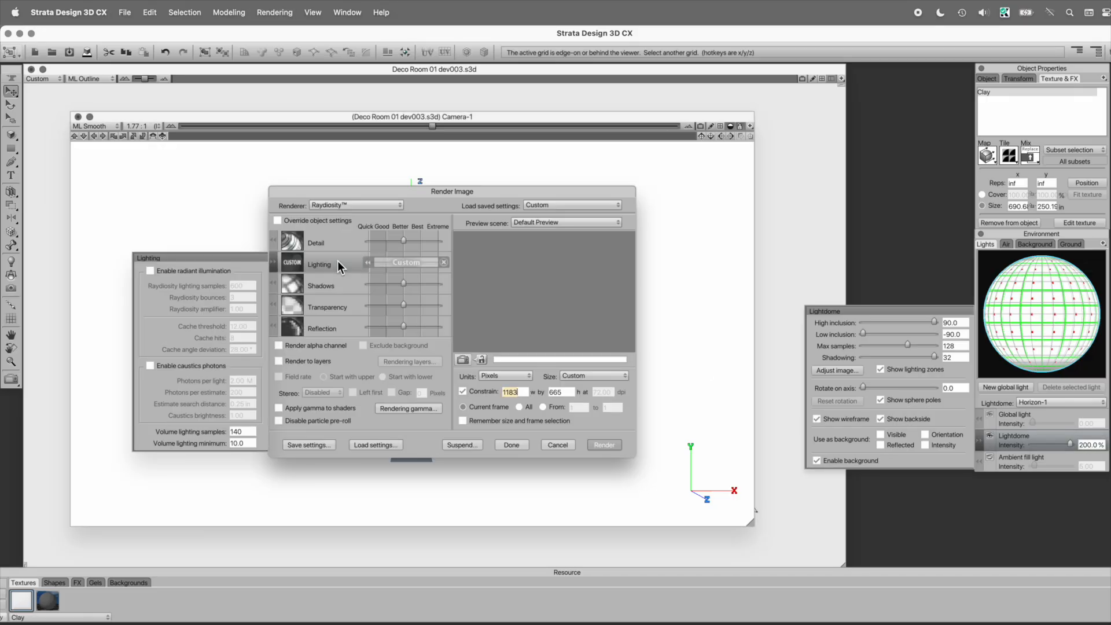
{"action": "left_click", "coordinate": [607, 447]}
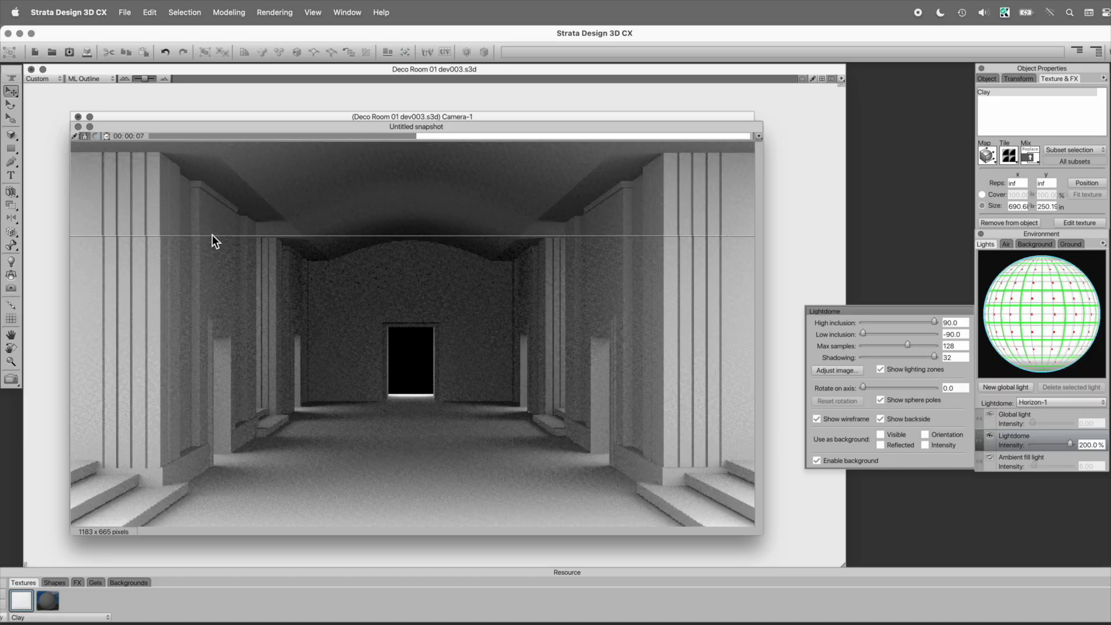
{"action": "key", "text": "super+w"}
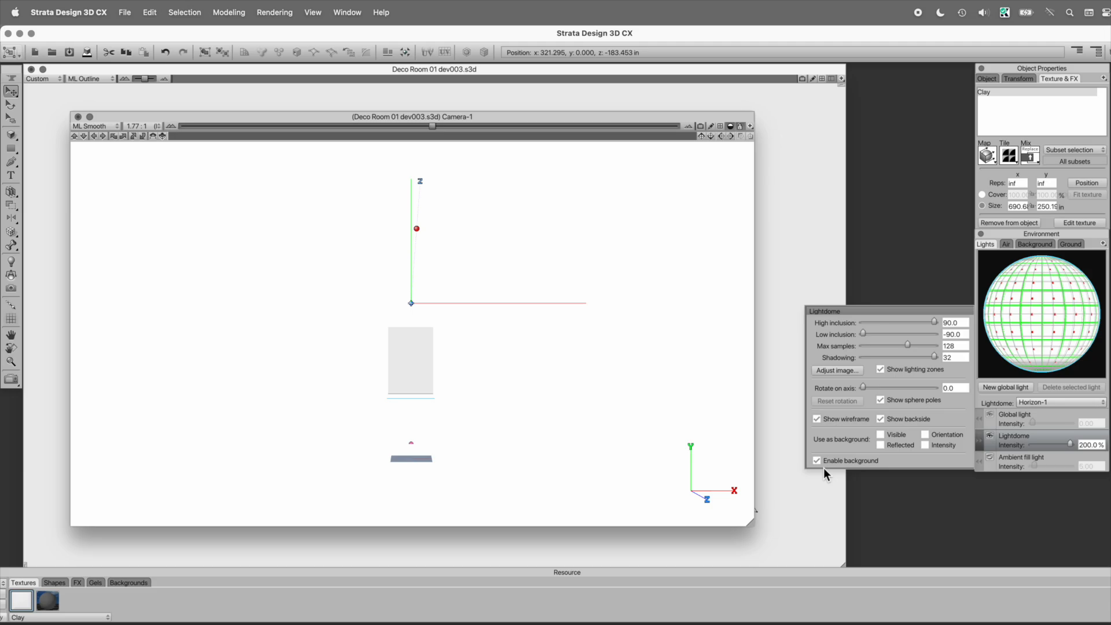
Step: Set the brightness in the rendering gamma adjustments to 200% and render the room
{"action": "key", "text": "super+r"}
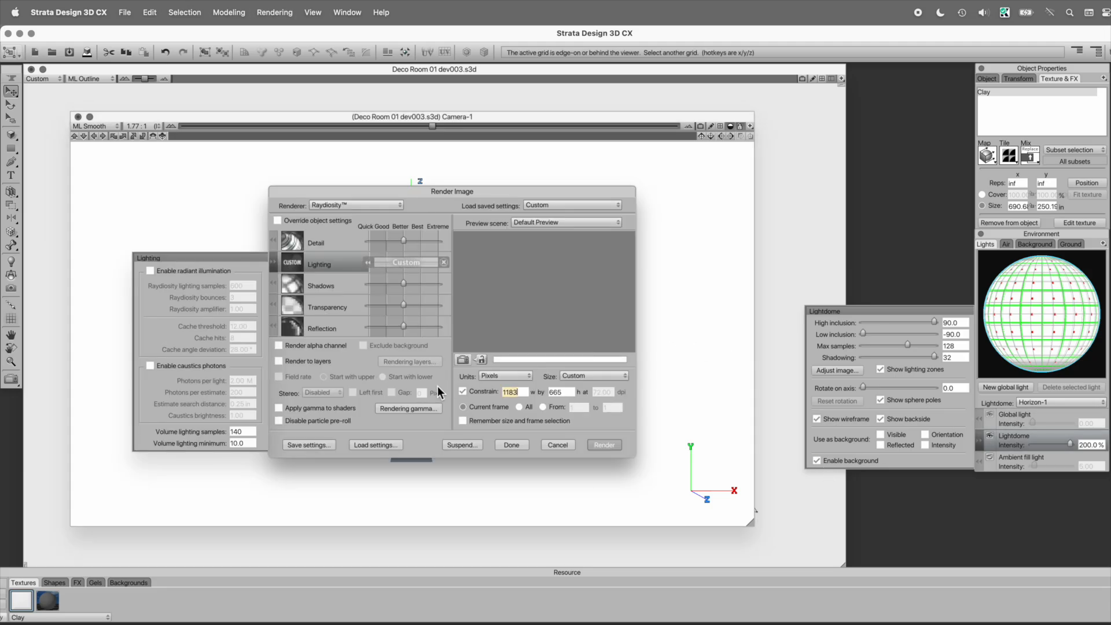
{"action": "left_click", "coordinate": [406, 411]}
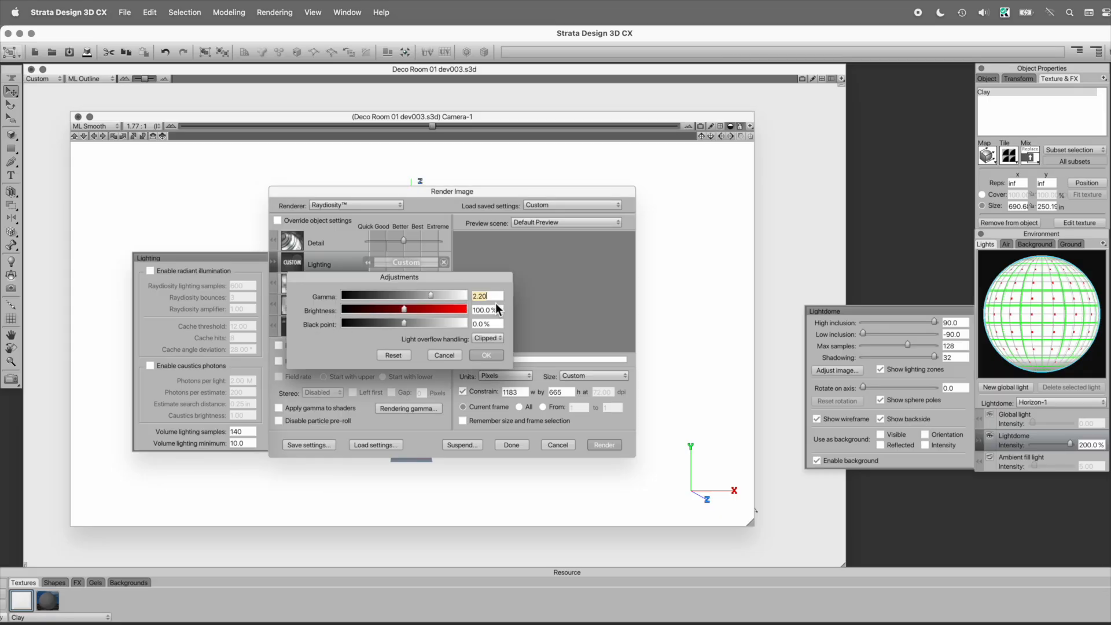
{"action": "key", "text": "Tab"}
{"action": "type", "text": "200"}
{"action": "left_click", "coordinate": [491, 355]}
{"action": "left_click", "coordinate": [604, 444]}
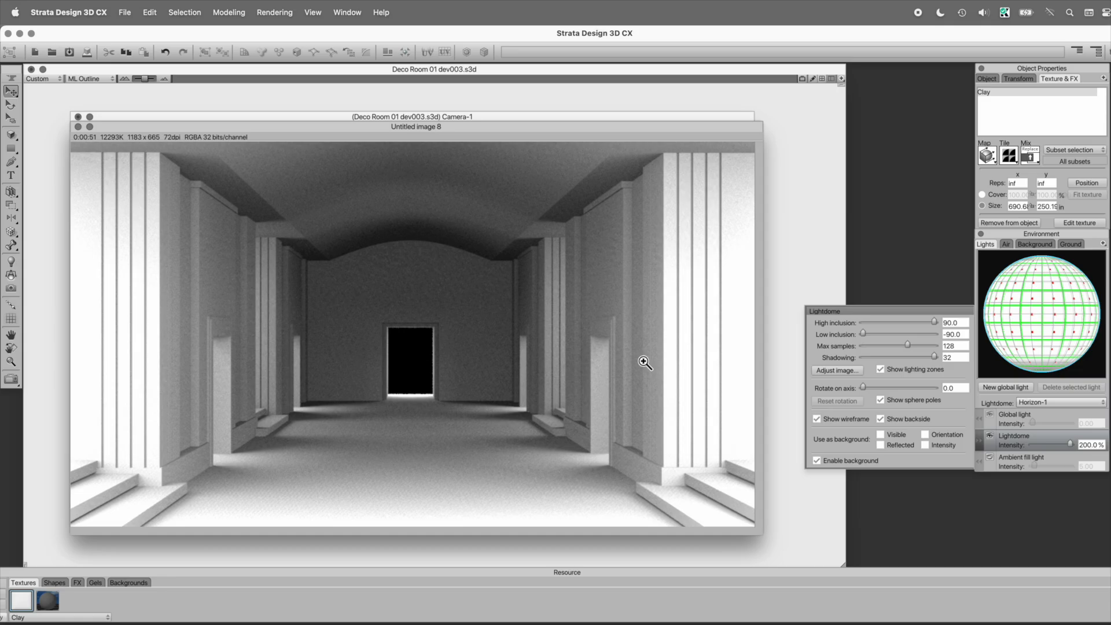
Step: Close the rendered image without saving and set the lightdome's intensity to 150%
{"action": "key", "text": "super+w"}
{"action": "left_click", "coordinate": [637, 292]}
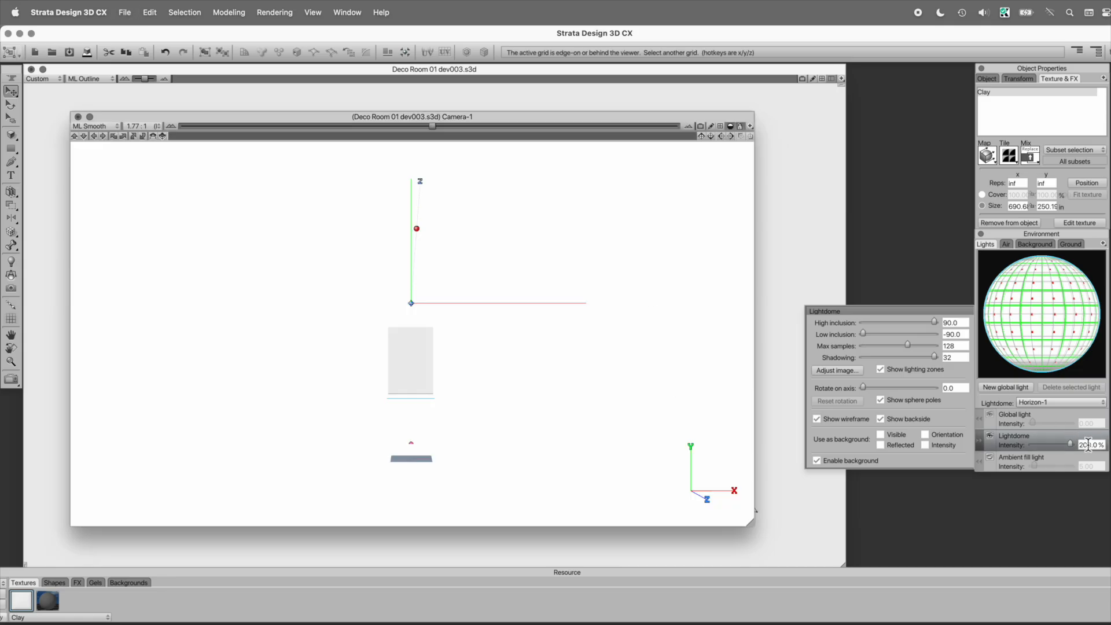
{"action": "left_click", "coordinate": [1086, 443]}
{"action": "type", "text": "150"}
{"action": "key", "text": "Return"}
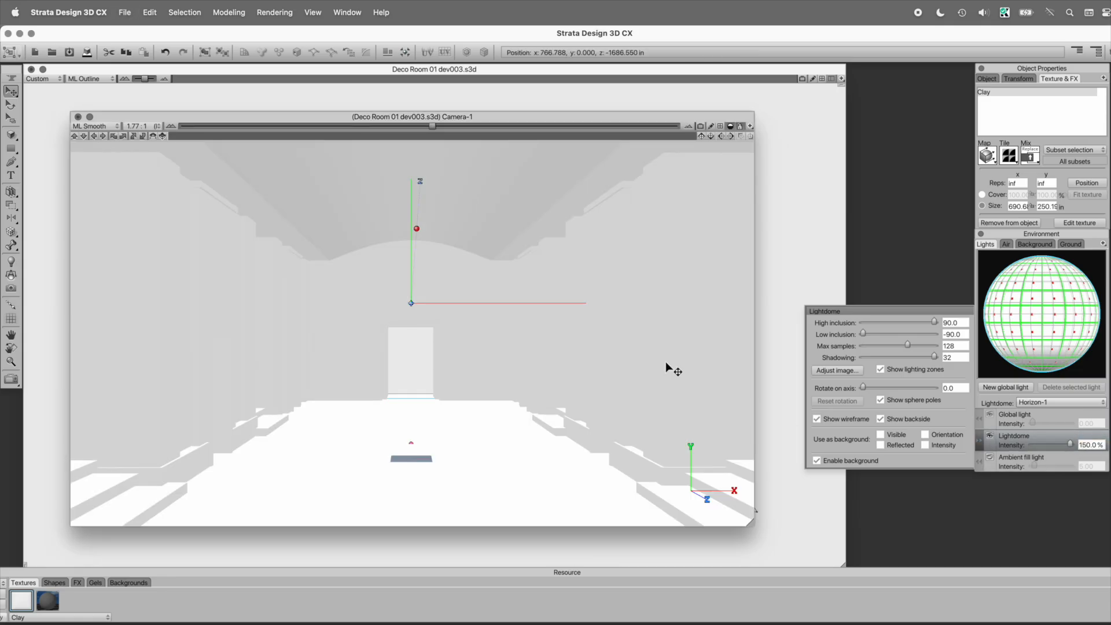
Step: Render the room at 2000 pixels wide and inspect the columns, ceiling, doorways and floor of the result
{"action": "key", "text": "super+r"}
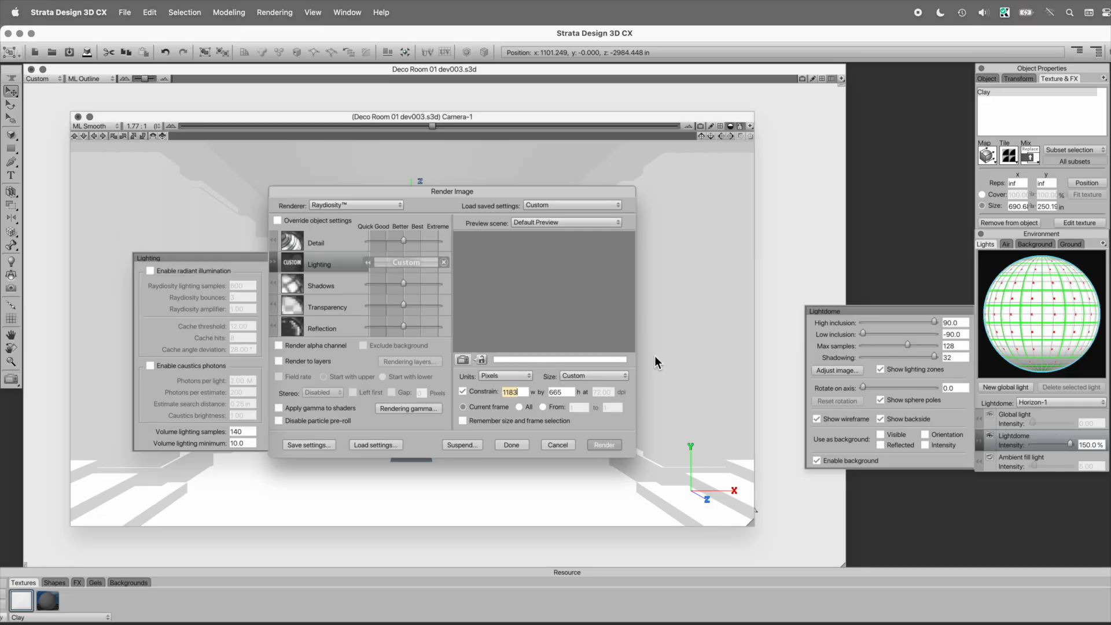
{"action": "type", "text": "2000"}
{"action": "key", "text": "Tab"}
{"action": "left_click", "coordinate": [601, 444]}
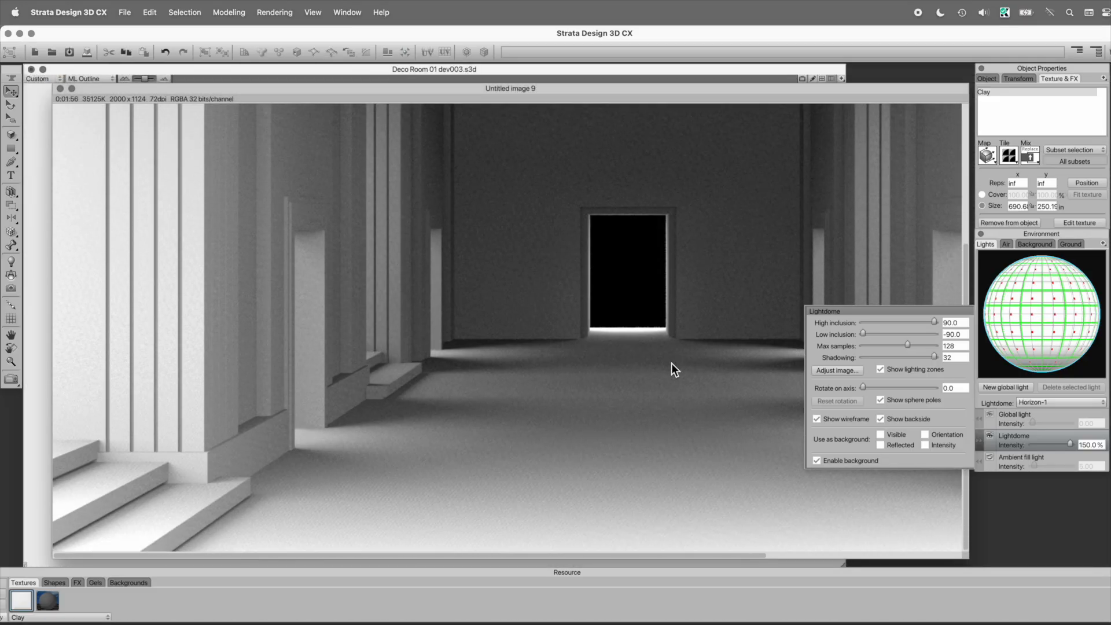
{"action": "scroll", "coordinate": [671, 363], "scroll_direction": "right", "scroll_amount": 10}
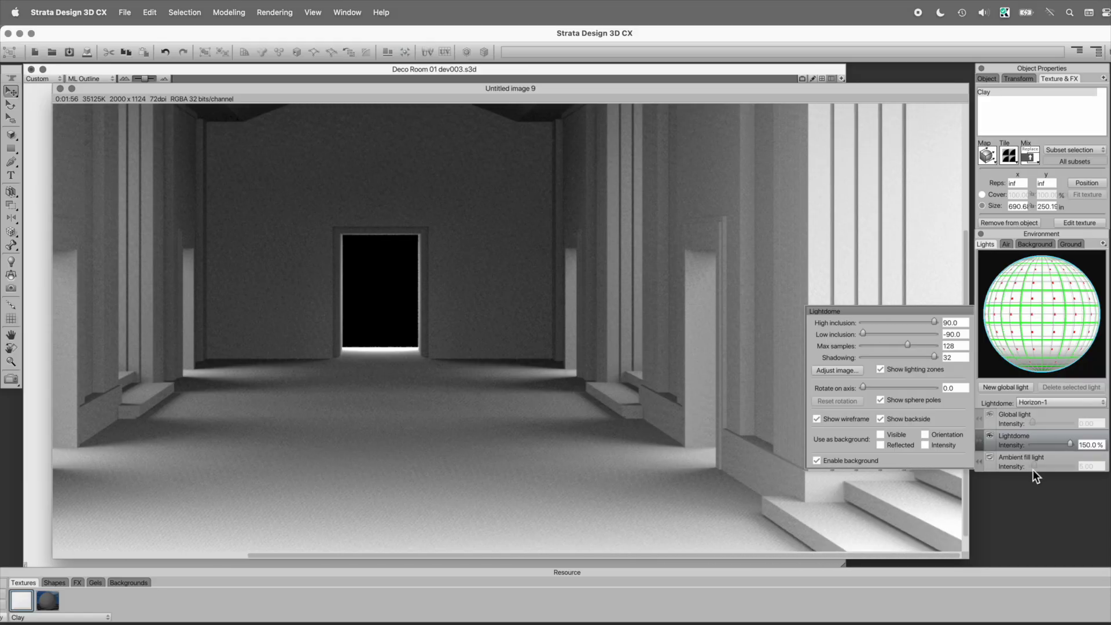
{"action": "scroll", "coordinate": [787, 238], "scroll_direction": "up", "scroll_amount": 5}
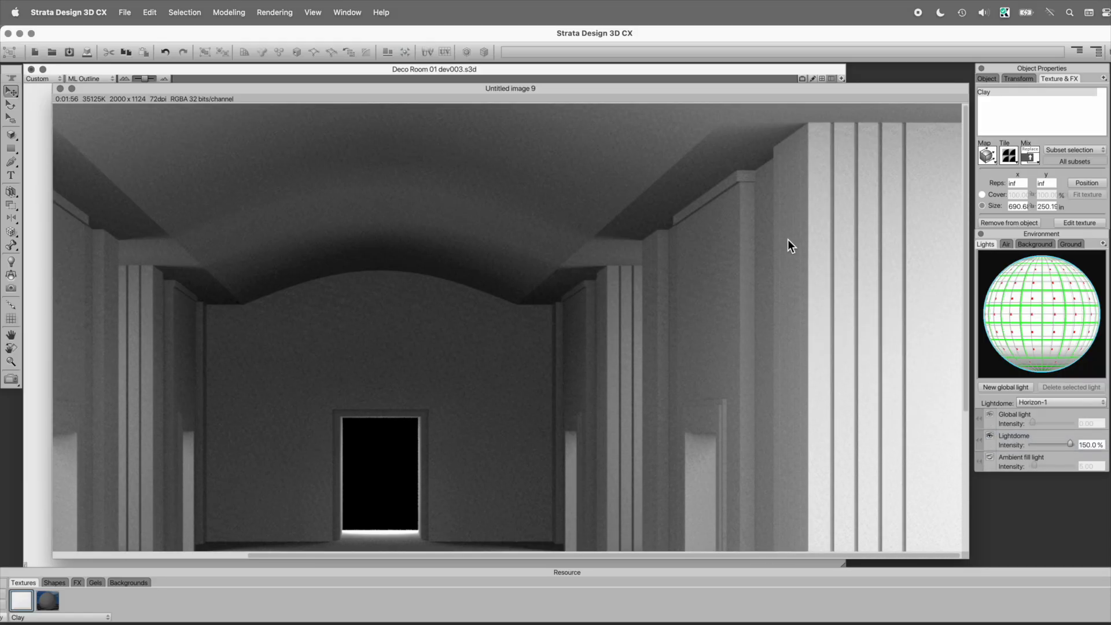
{"action": "scroll", "coordinate": [787, 238], "scroll_direction": "left", "scroll_amount": 10}
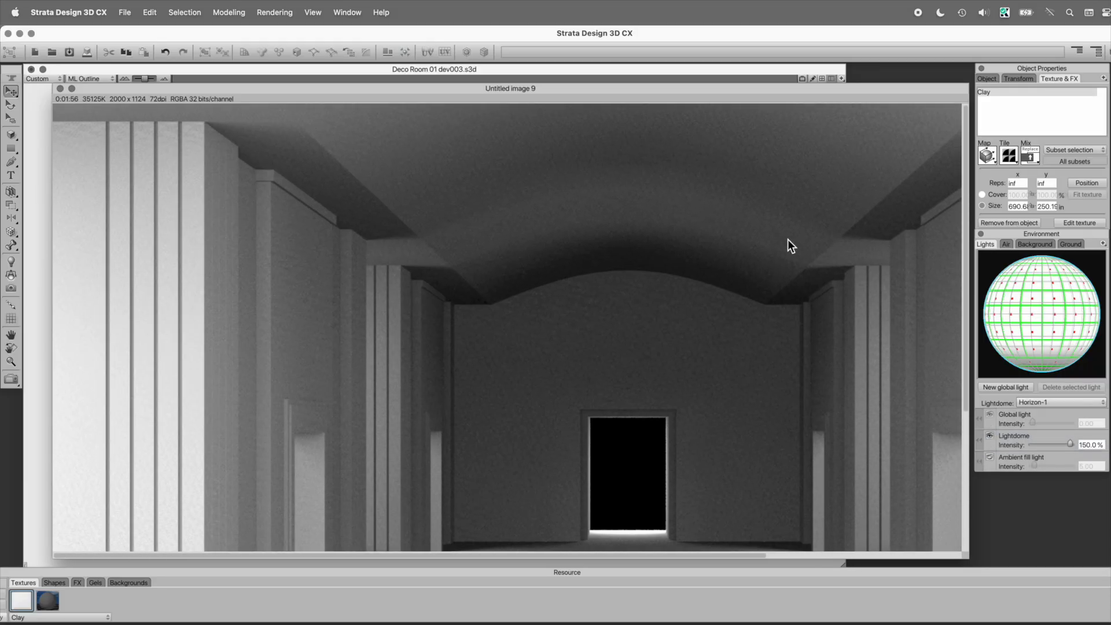
{"action": "scroll", "coordinate": [786, 238], "scroll_direction": "down", "scroll_amount": 5}
{"action": "scroll", "coordinate": [787, 238], "scroll_direction": "up", "scroll_amount": 5}
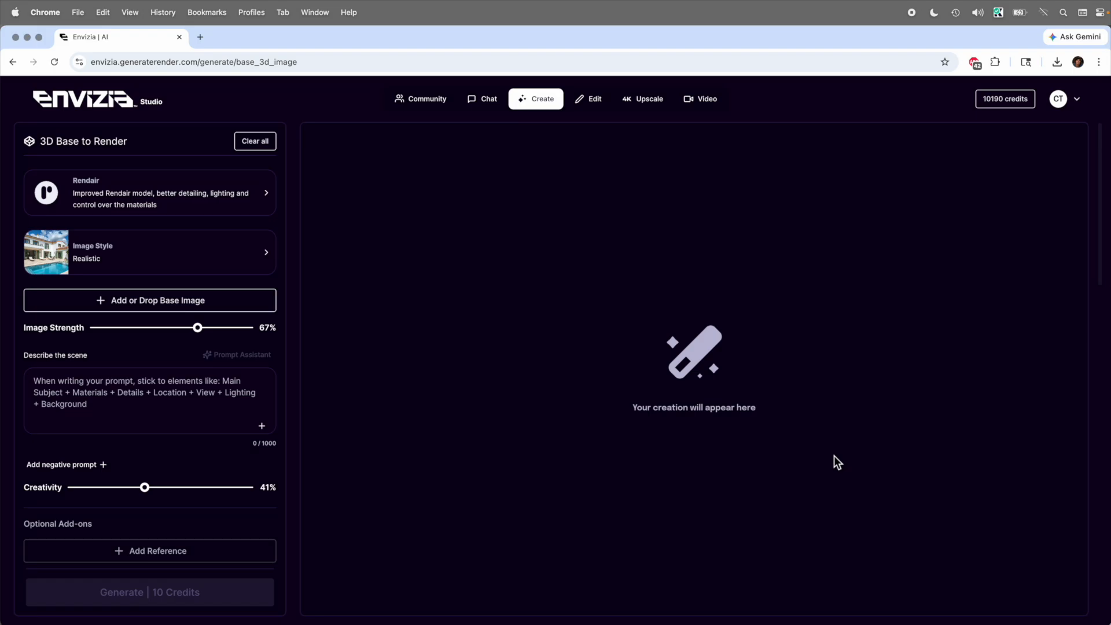
Step: Switch to Envizia Studio in Chrome and upload the rendered room image as the base image for 3D Base to Render
{"action": "left_click", "coordinate": [157, 303]}
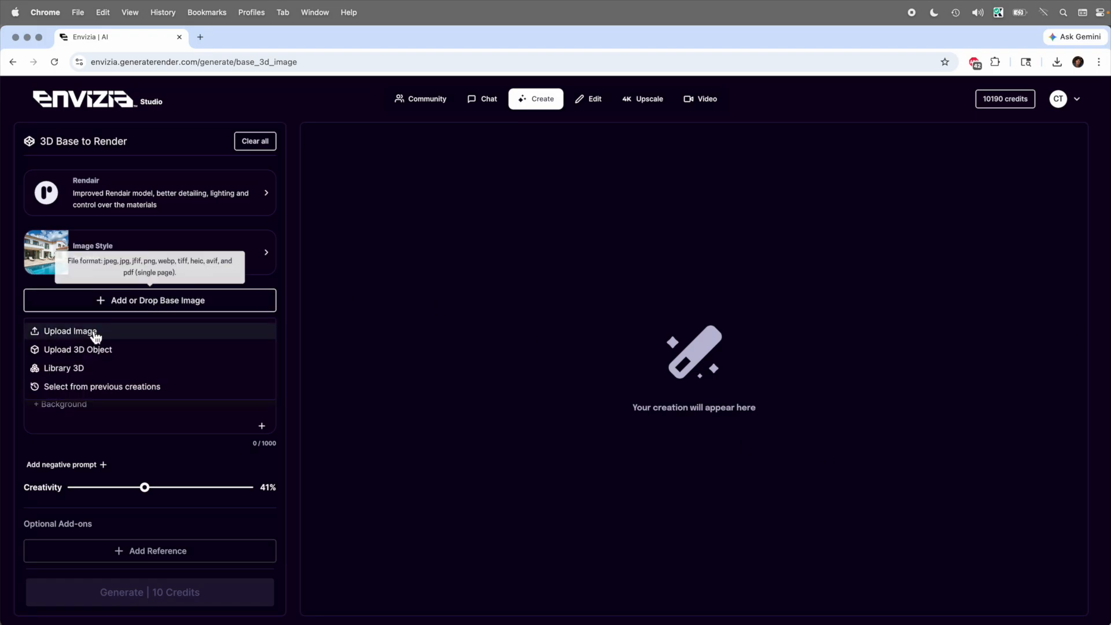
{"action": "left_click", "coordinate": [92, 332]}
{"action": "double_click", "coordinate": [345, 136]}
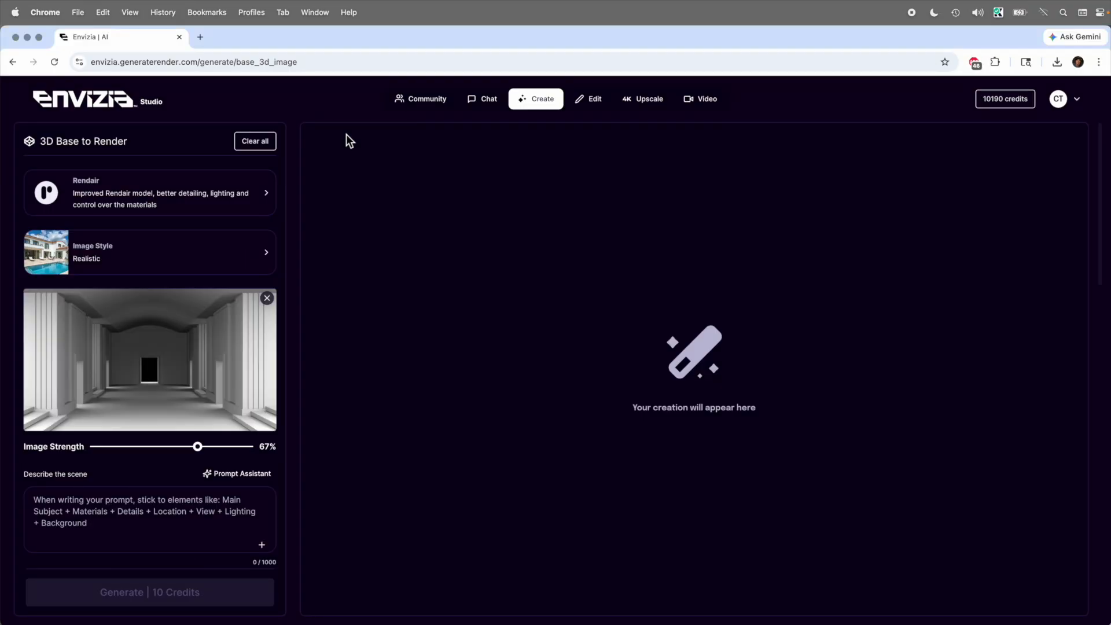
Step: Generate a modern art deco hotel lobby: white marble walls, gold trim, white curved ceiling, black marble floor, early morning lighting, hanging art deco lights
{"action": "left_click", "coordinate": [134, 517]}
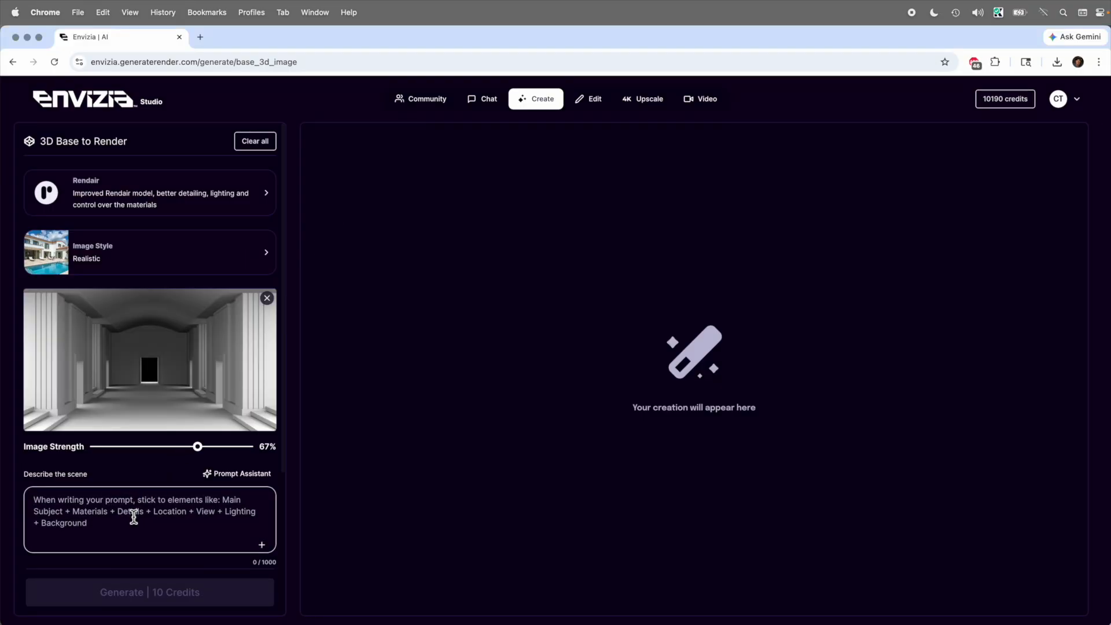
{"action": "type", "text": "A hotel lobby with modern art deco styling. White marble walls with gold trim elements. White curved, ceiling. Black marble floor. Early morning lighting. Hanging art deco lights from the center of the curving ceiling."}
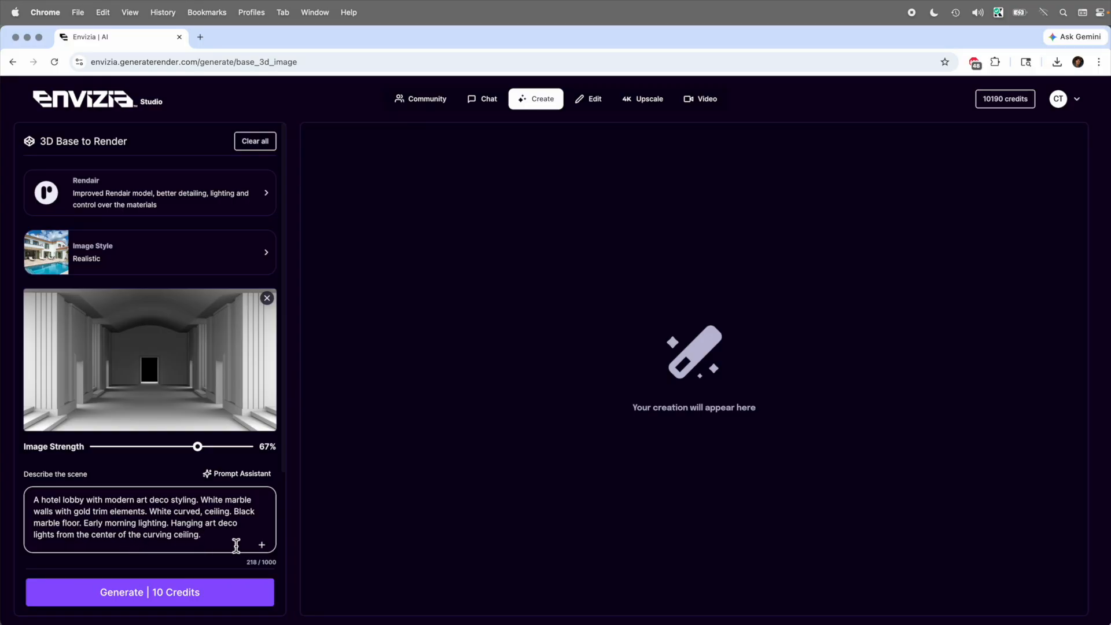
{"action": "left_click", "coordinate": [224, 601]}
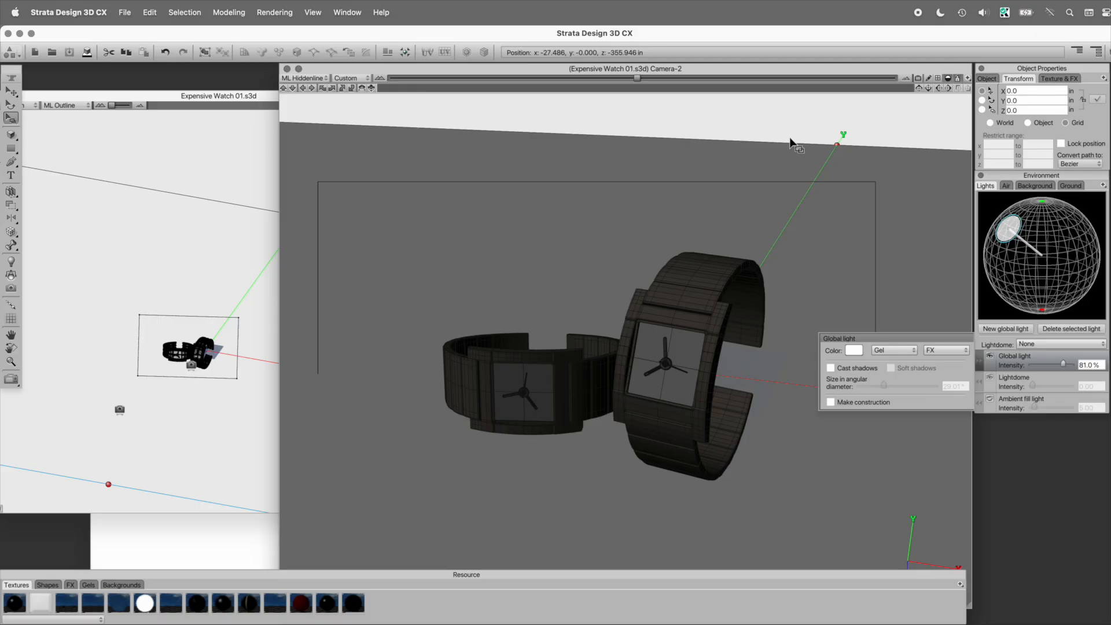
Step: In Strata Design 3D CX, collapse the global light's settings and show the watch scene's Camera-2 view in ML Smooth
{"action": "left_click", "coordinate": [979, 360]}
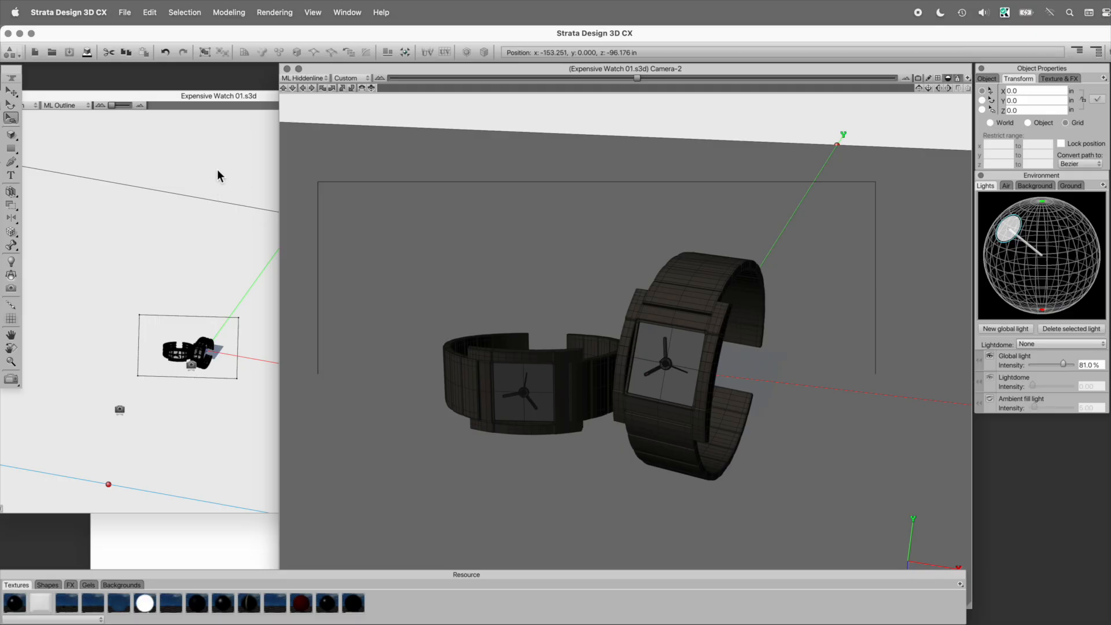
{"action": "key", "text": "super+5"}
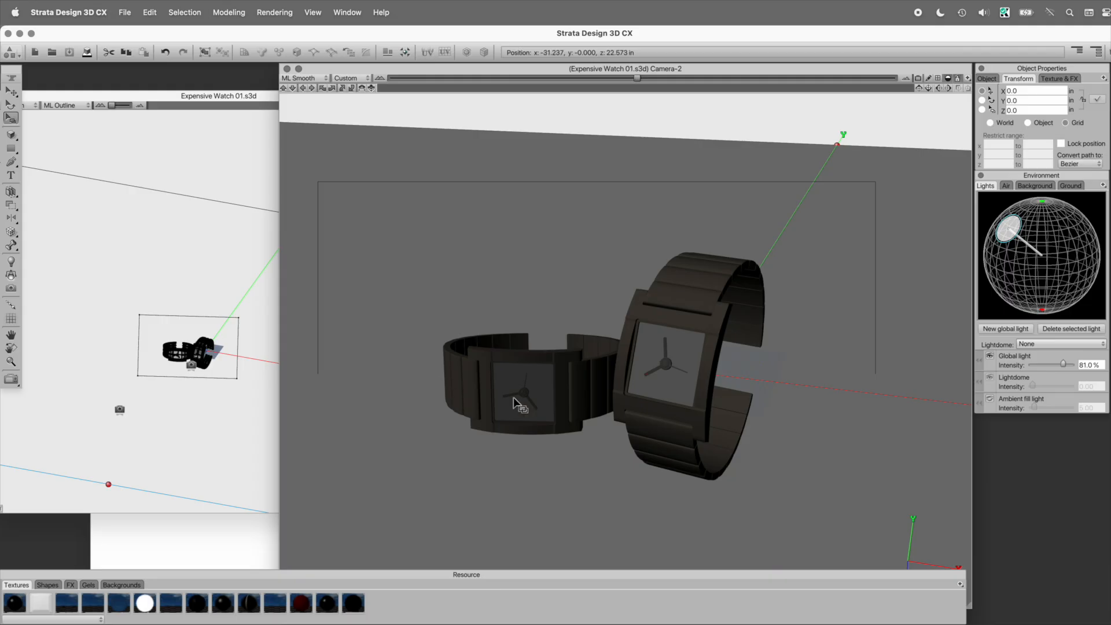
Step: Examine both watches enlarged from the front in the Expensive Watch 01.s3d modeling window
{"action": "left_click", "coordinate": [165, 256]}
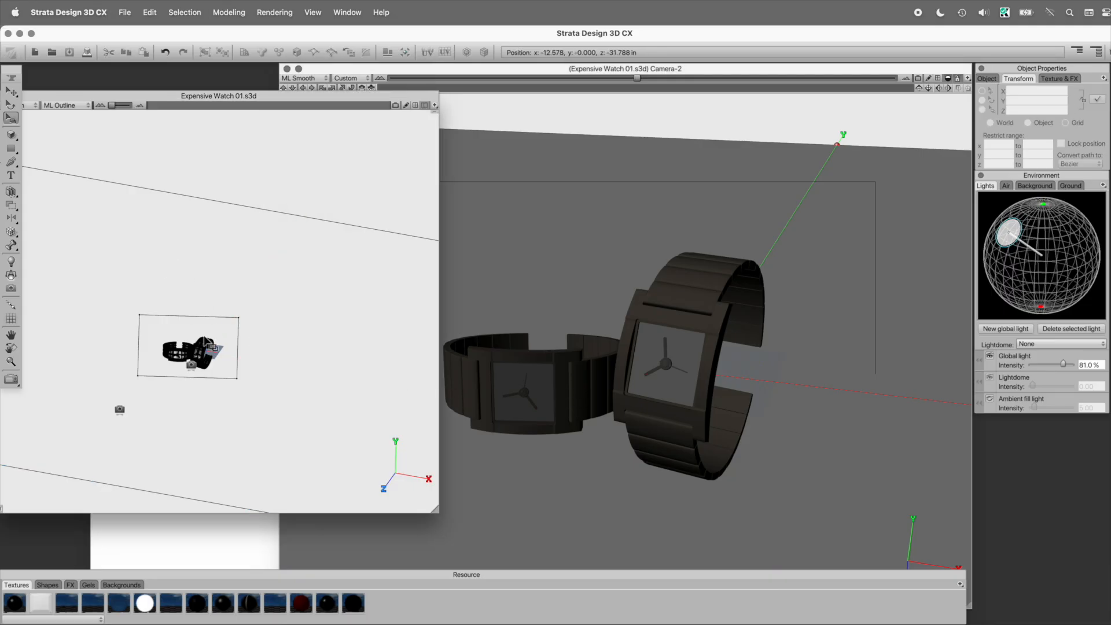
{"action": "key", "text": "5"}
{"action": "key", "text": "super+space"}
{"action": "left_click_drag", "start_coordinate": [141, 338], "coordinate": [271, 399]}
{"action": "key", "text": "space"}
{"action": "key", "text": "super+space"}
{"action": "left_click_drag", "start_coordinate": [196, 326], "coordinate": [232, 373]}
{"action": "left_click", "coordinate": [230, 348]}
{"action": "key", "text": "space"}
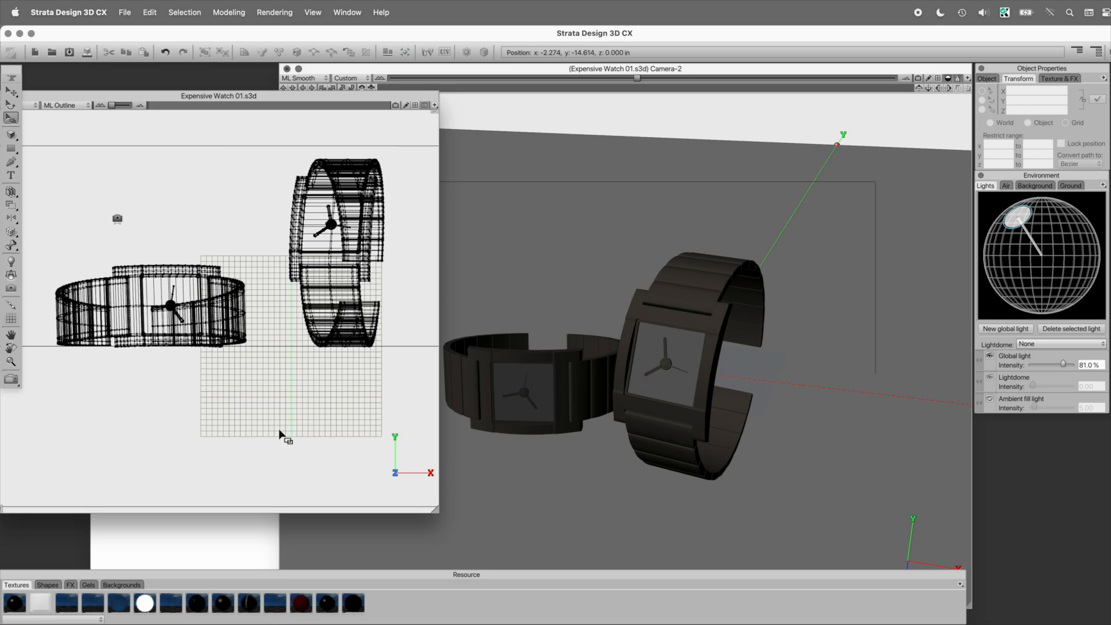
Step: Open the upright watch in the Camera-2 view for editing in its own shape window
{"action": "left_click", "coordinate": [505, 71]}
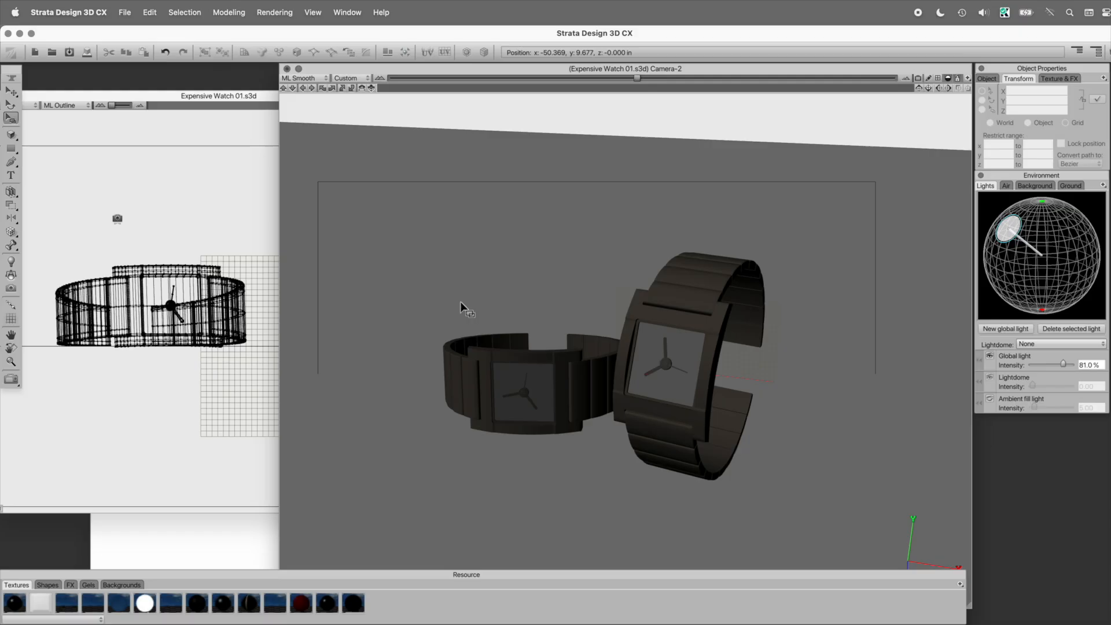
{"action": "double_click", "coordinate": [706, 331]}
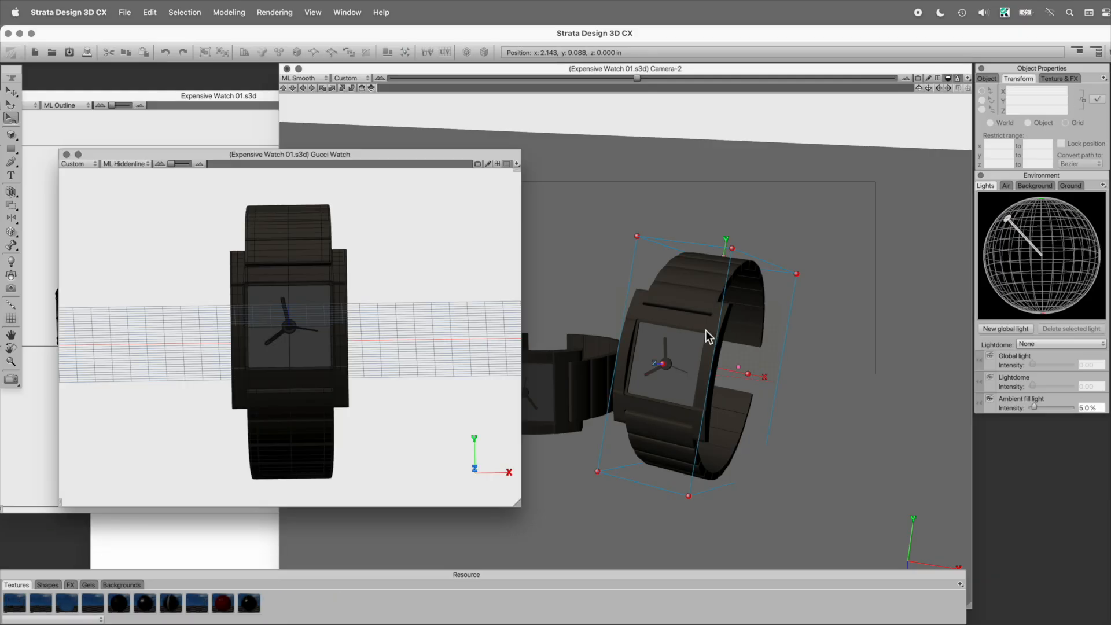
Step: Examine the textures assigned to the upper strap in the Gucci Watch shape window, and close that window
{"action": "left_click", "coordinate": [307, 233]}
{"action": "left_click", "coordinate": [1058, 78]}
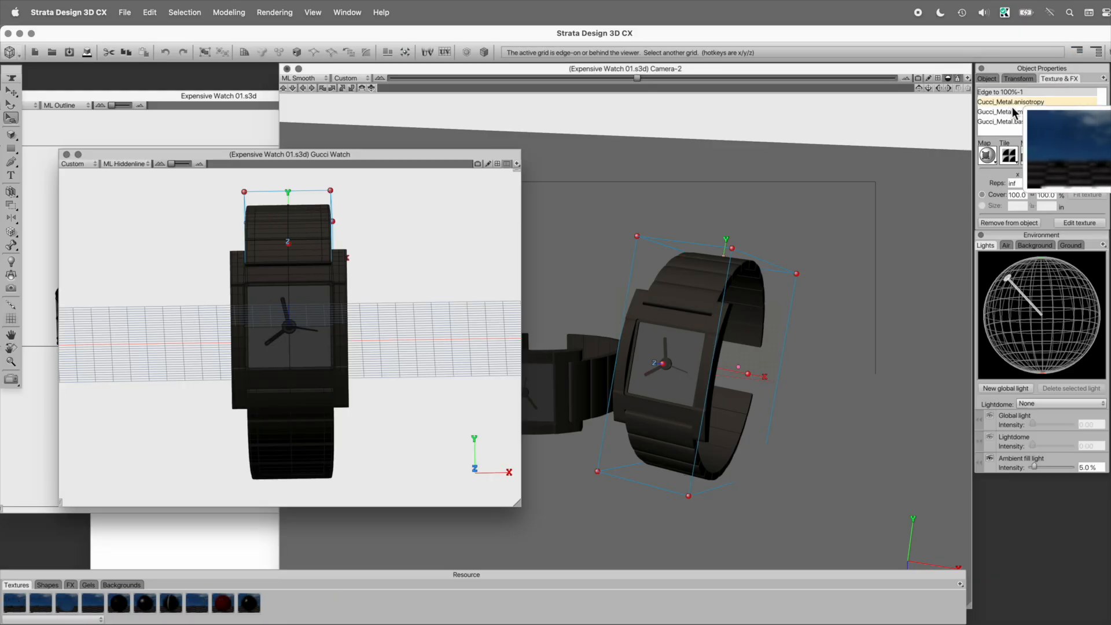
{"action": "left_click", "coordinate": [1020, 112]}
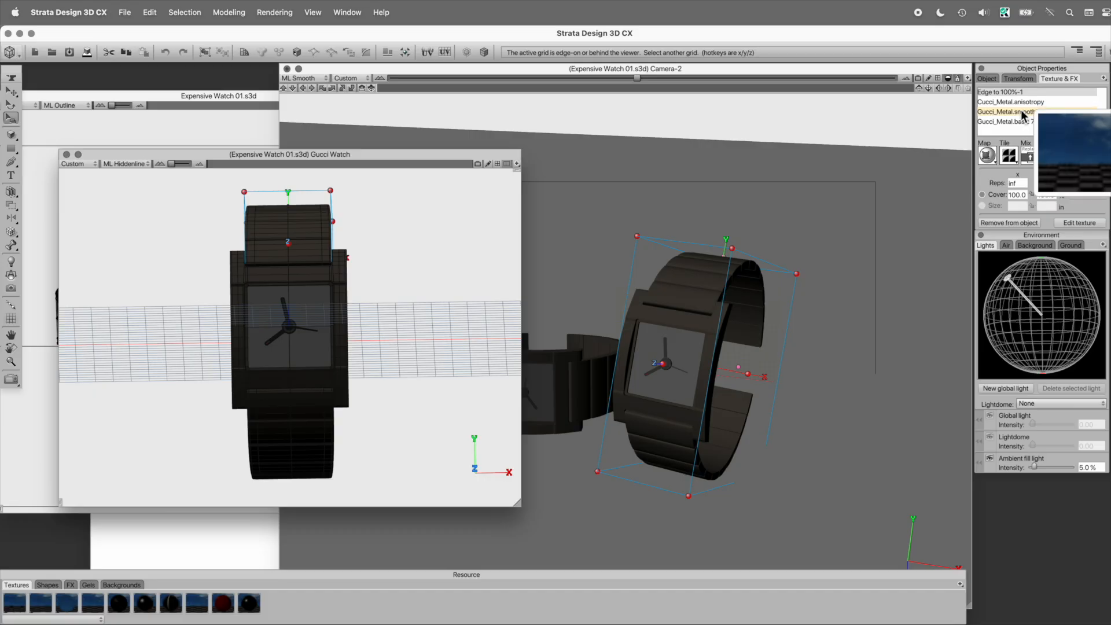
{"action": "left_click", "coordinate": [67, 154]}
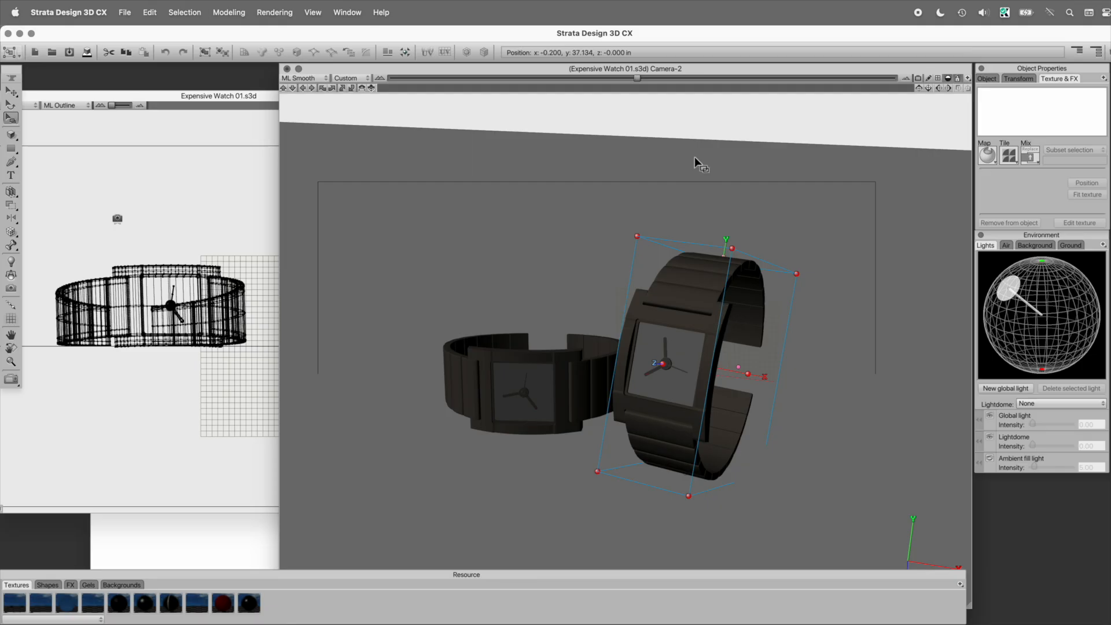
Step: Create an image texture named Clay with default settings and apply it to both the upright and the lying watch
{"action": "left_click", "coordinate": [689, 122]}
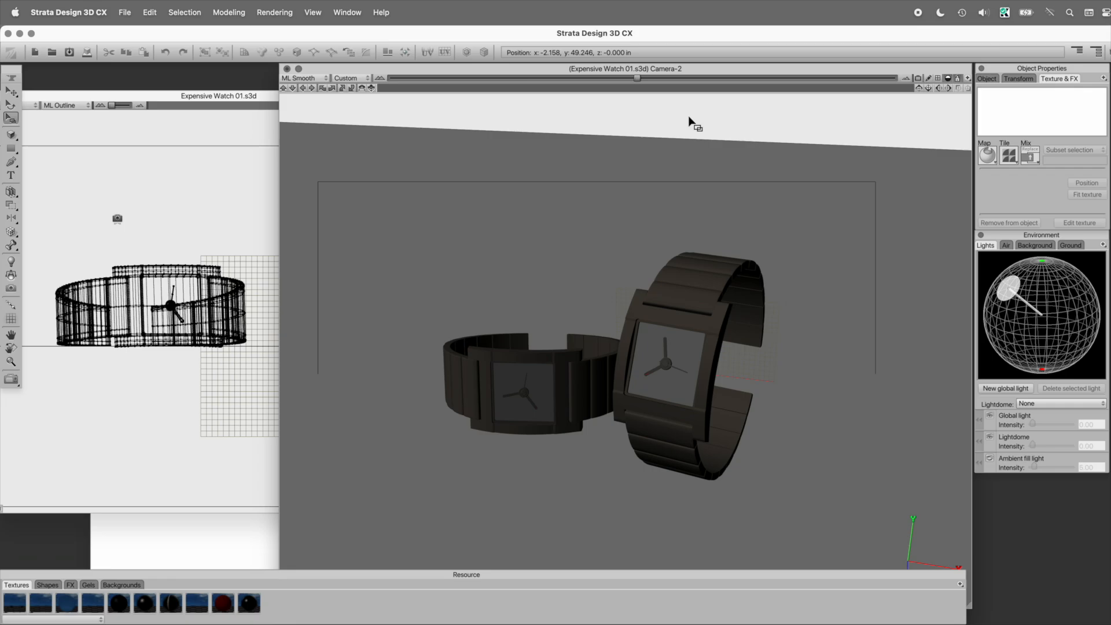
{"action": "left_click", "coordinate": [696, 281]}
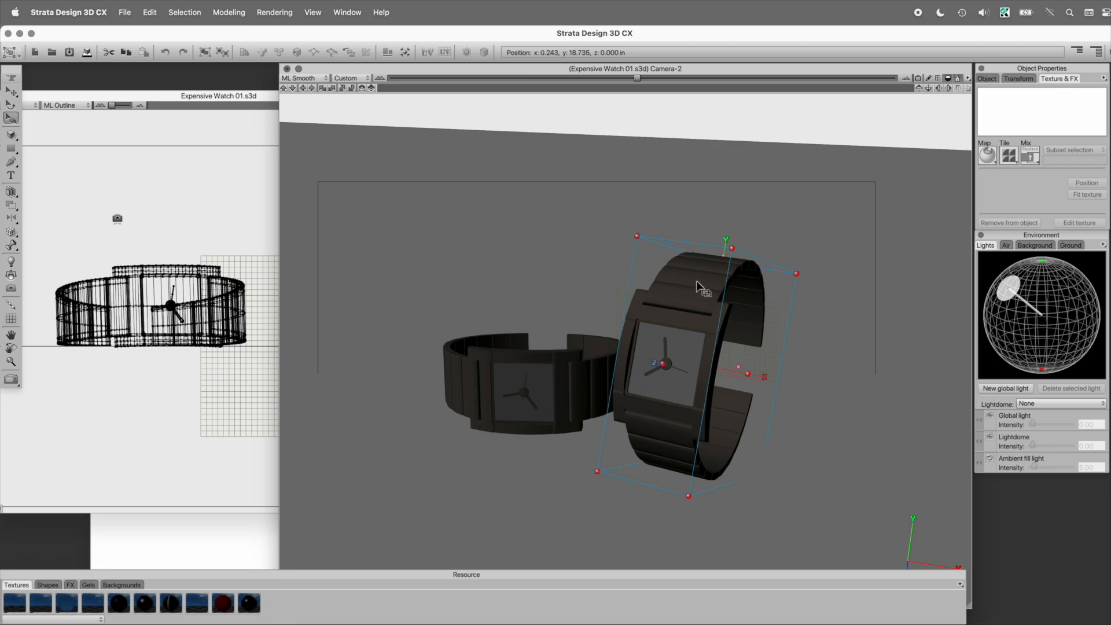
{"action": "left_click_drag", "start_coordinate": [70, 574], "coordinate": [87, 535]}
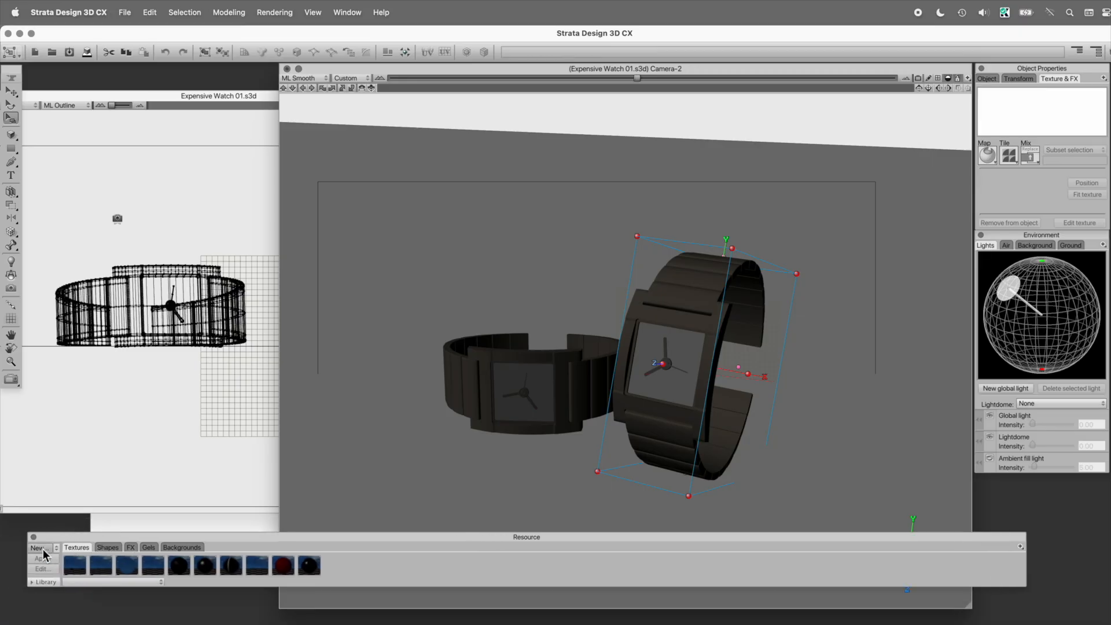
{"action": "left_click", "coordinate": [44, 548]}
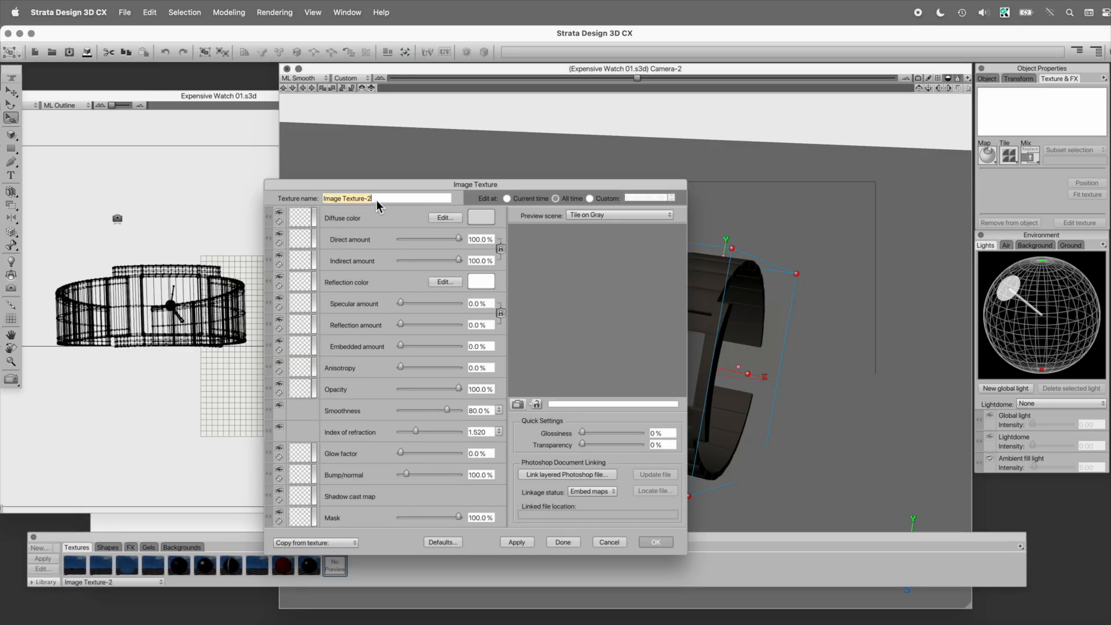
{"action": "type", "text": "Clay"}
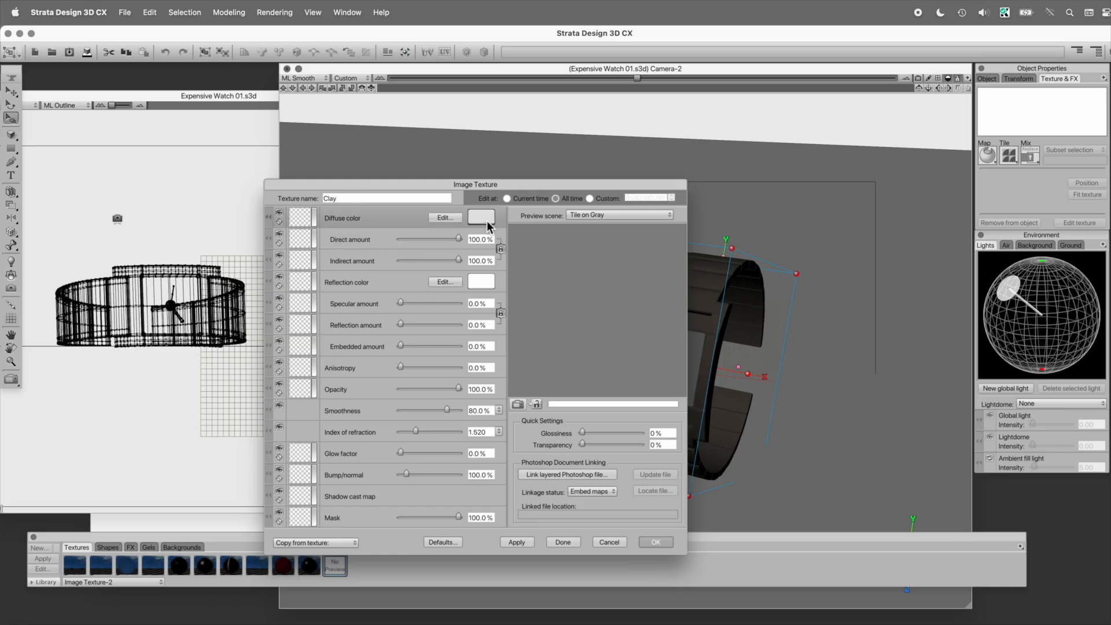
{"action": "key", "text": "Tab"}
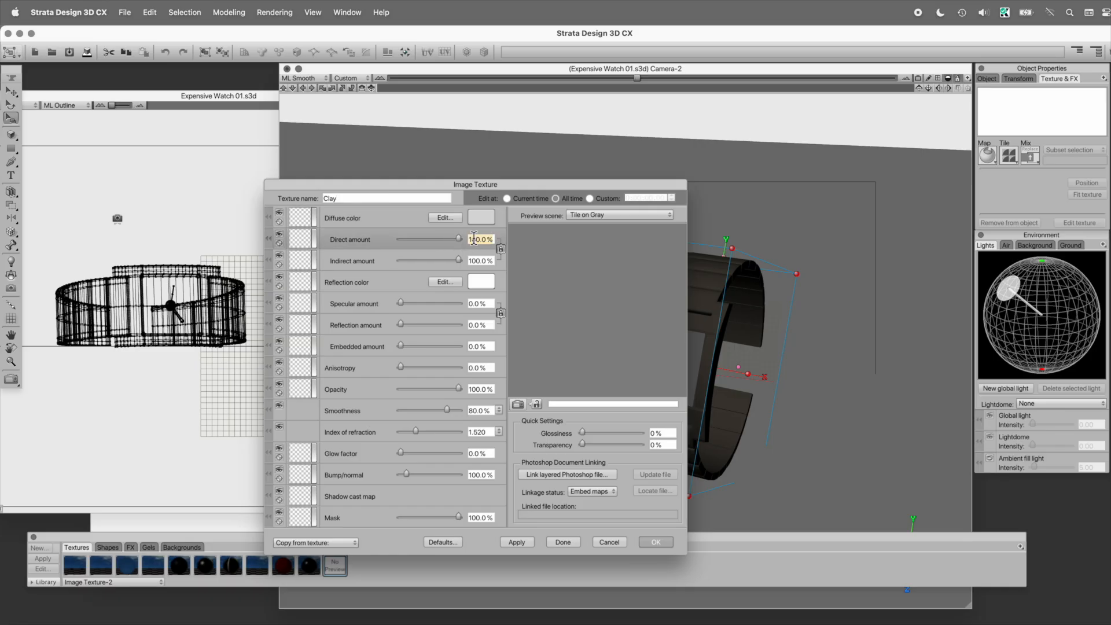
{"action": "left_click", "coordinate": [656, 543]}
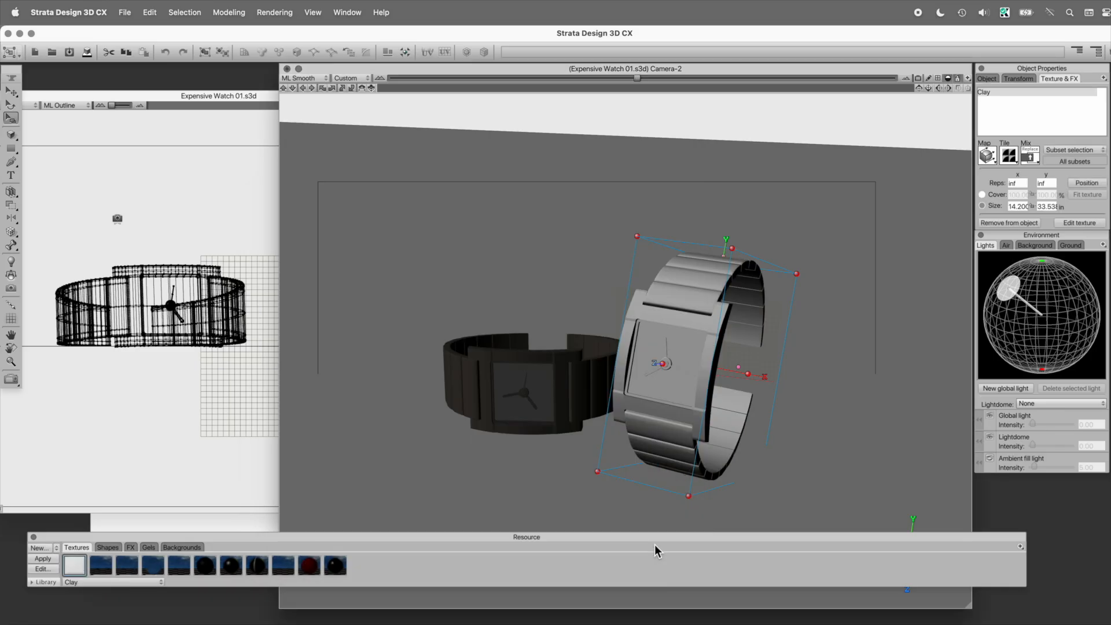
{"action": "left_click", "coordinate": [494, 393]}
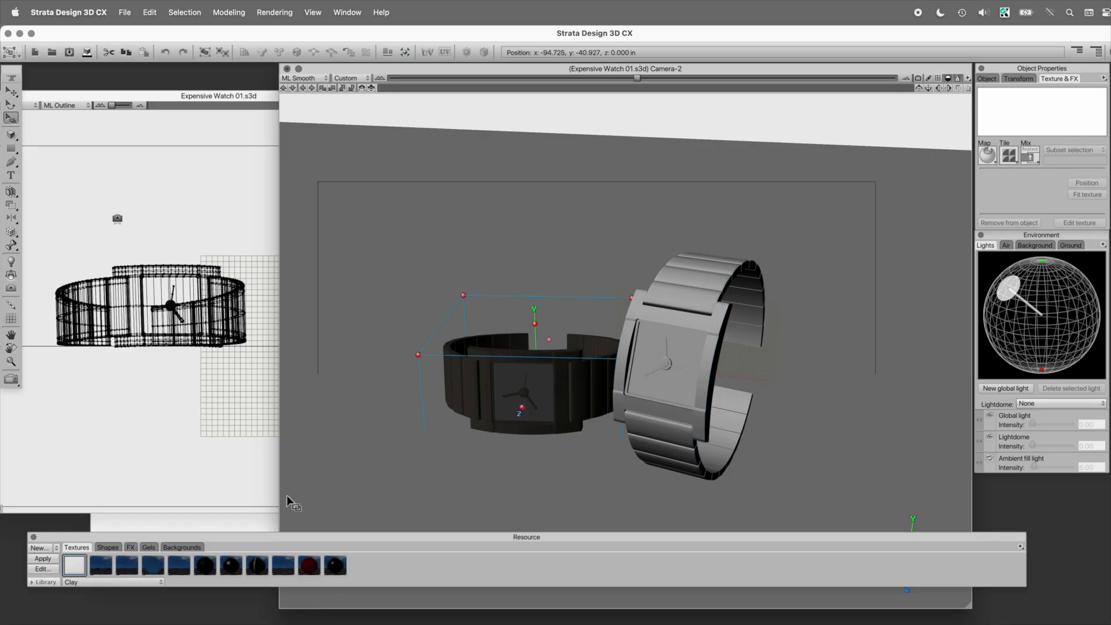
{"action": "left_click", "coordinate": [45, 558]}
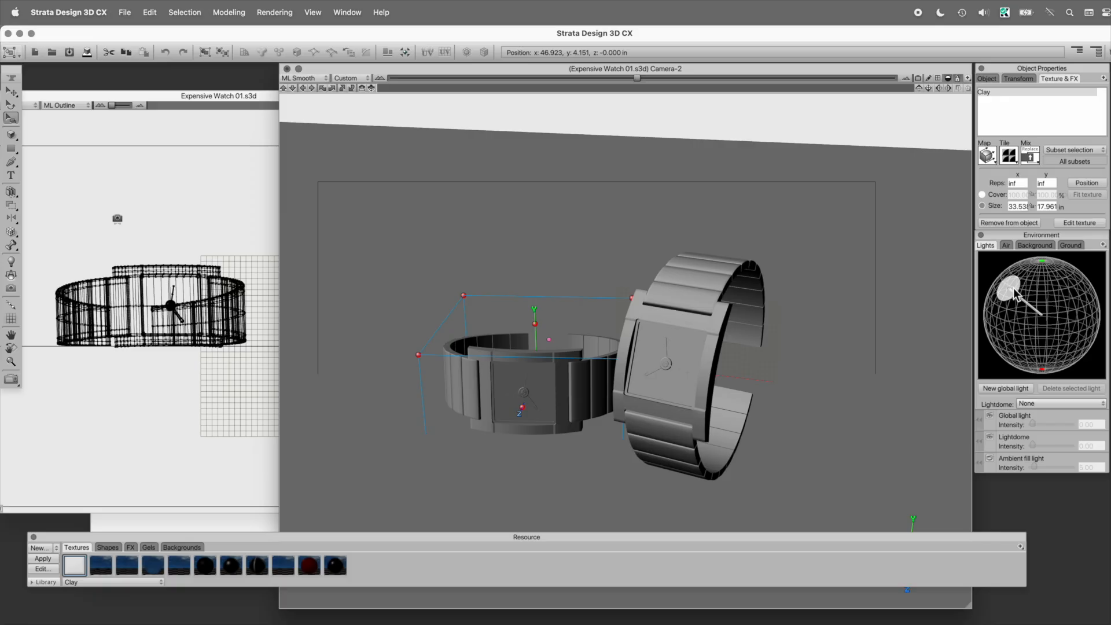
Step: Add a new Horizon lightdome with default colours to the environment, and open the global light's settings
{"action": "left_click", "coordinate": [1036, 403]}
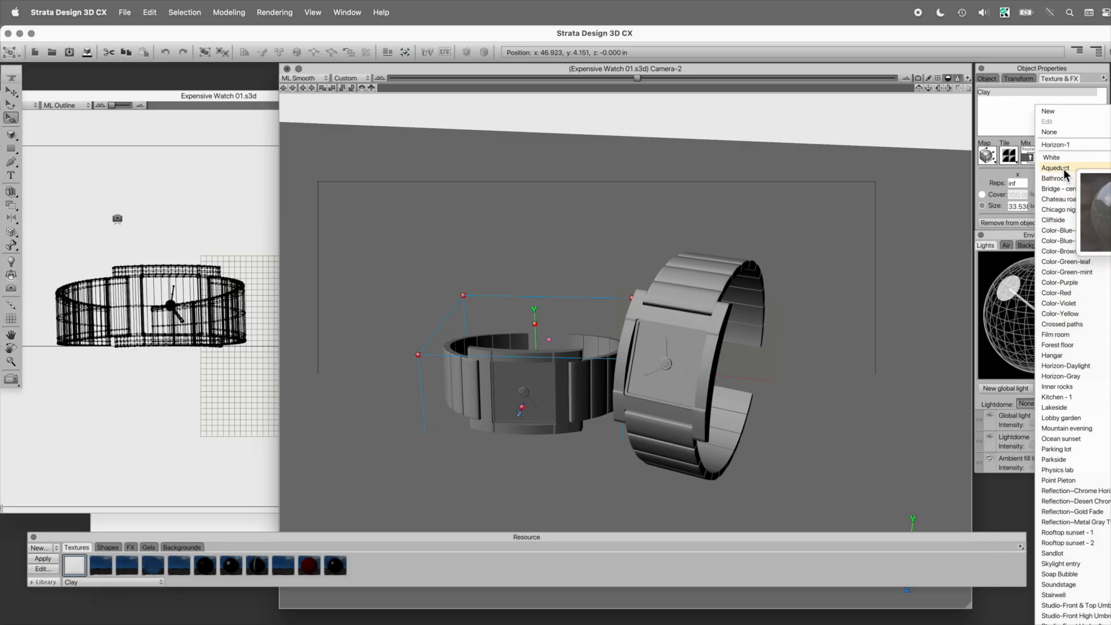
{"action": "mouse_move", "coordinate": [1046, 110]}
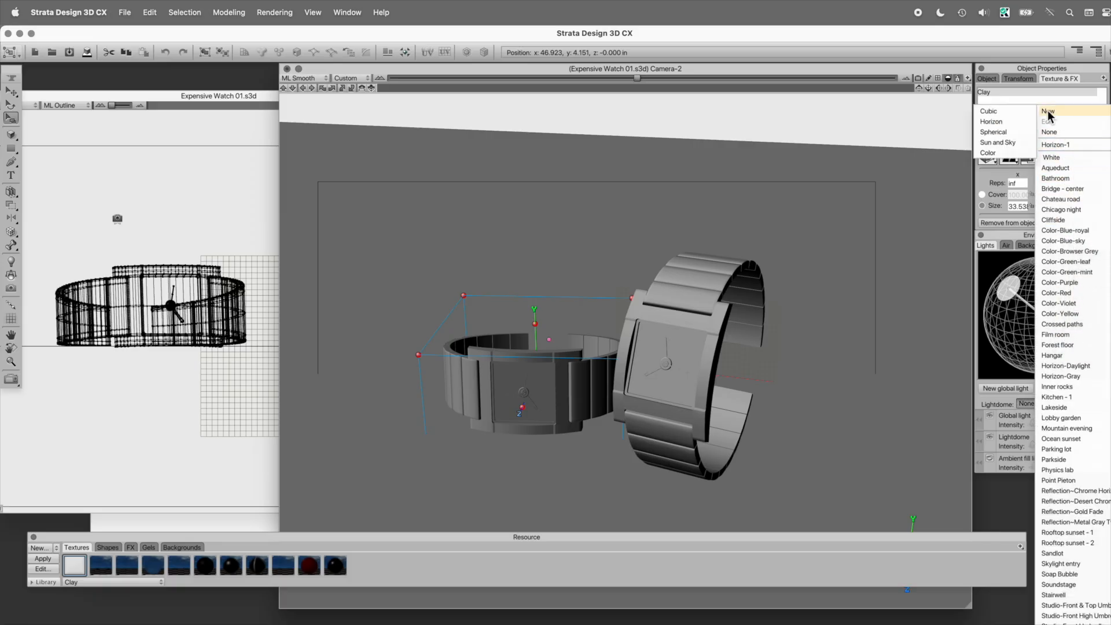
{"action": "left_click", "coordinate": [1007, 121]}
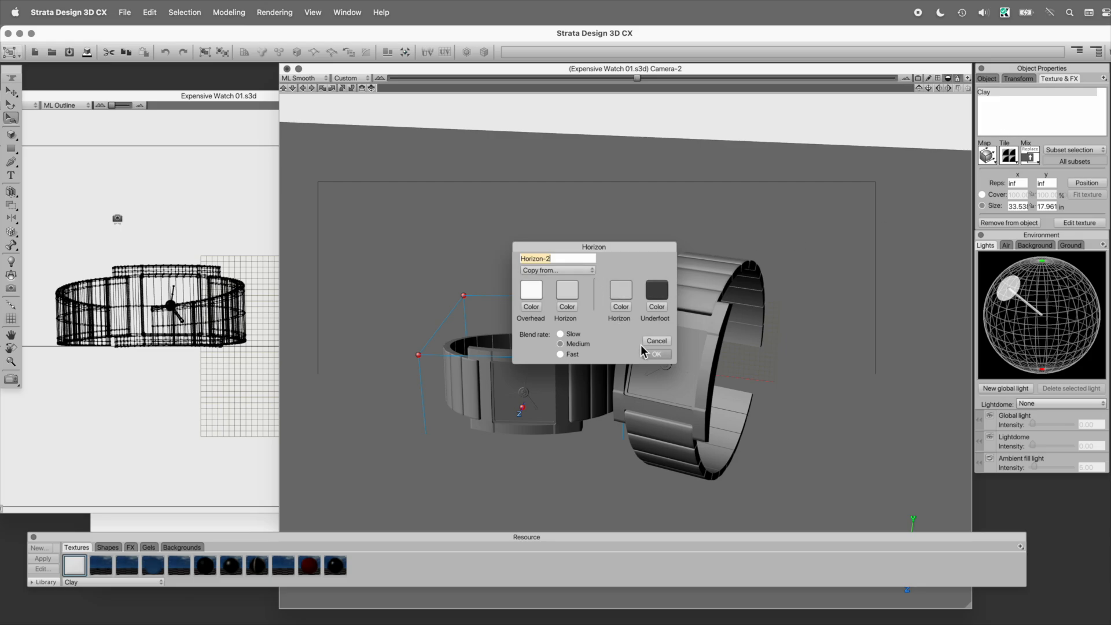
{"action": "left_click", "coordinate": [654, 353]}
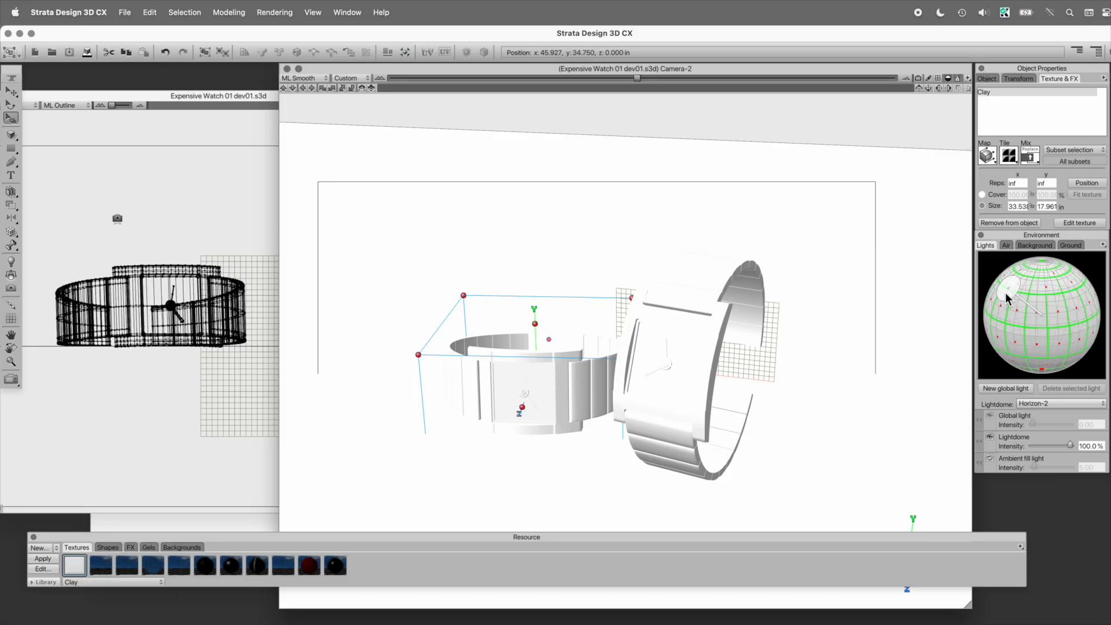
{"action": "left_click", "coordinate": [1005, 290]}
{"action": "left_click", "coordinate": [1015, 418]}
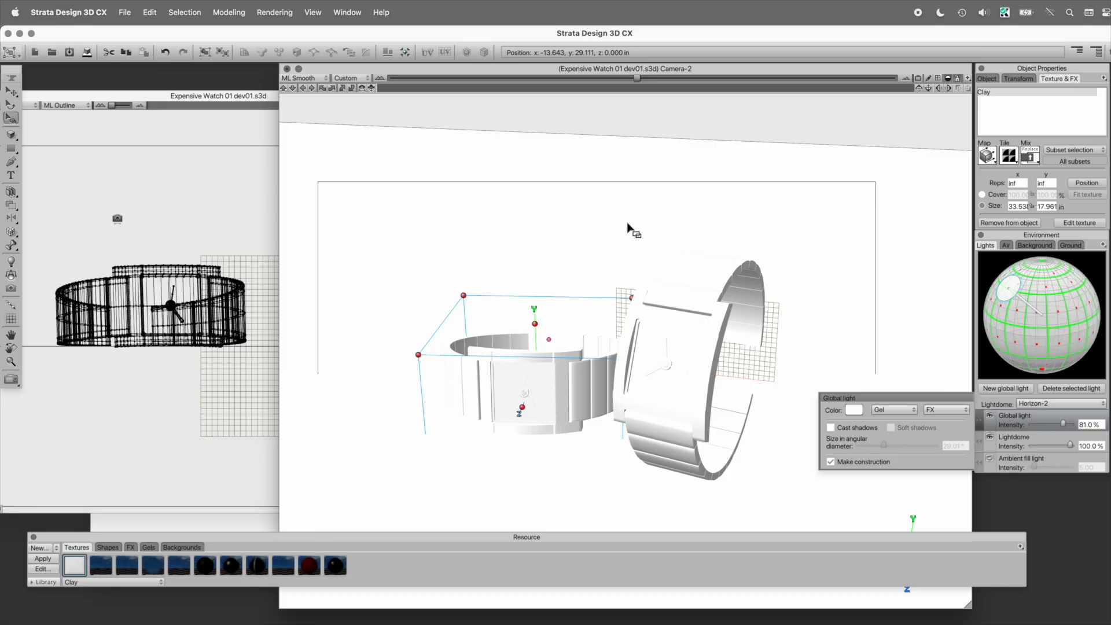
Step: Test-render the Camera-2 view with the Raydiosity renderer at 1198 by 890 pixels, and close the rendered image
{"action": "left_click", "coordinate": [228, 12]}
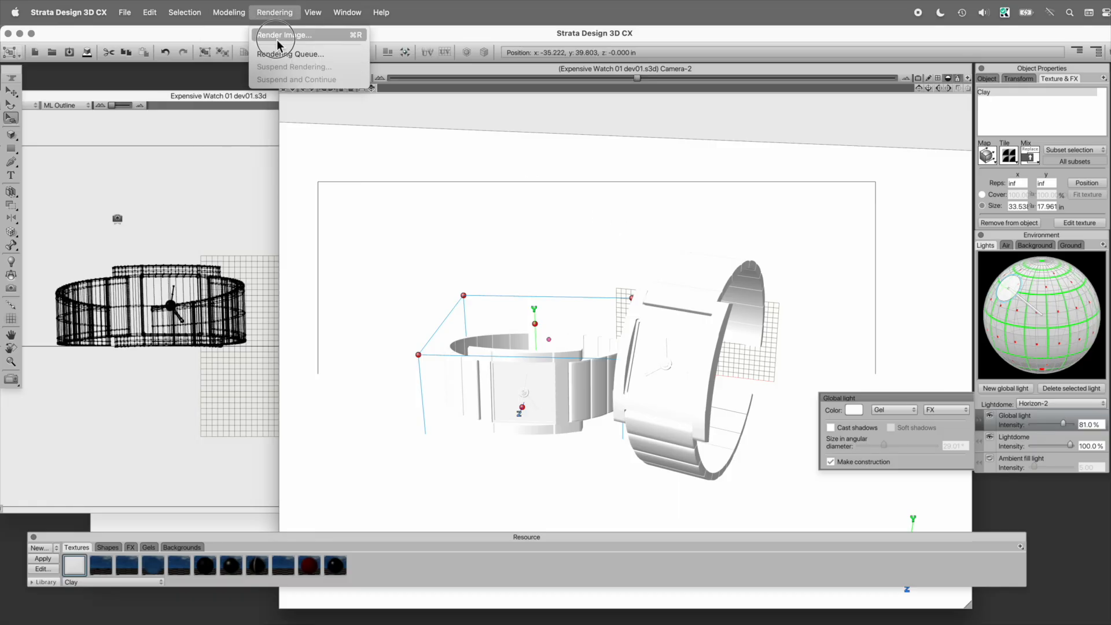
{"action": "left_click", "coordinate": [276, 36]}
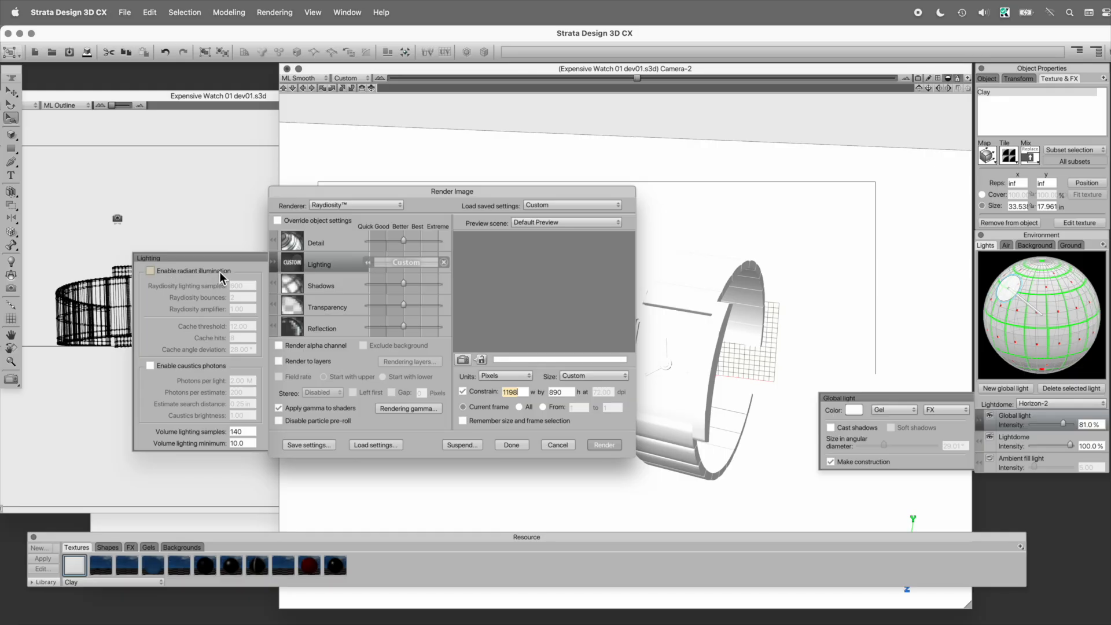
{"action": "left_click", "coordinate": [604, 444]}
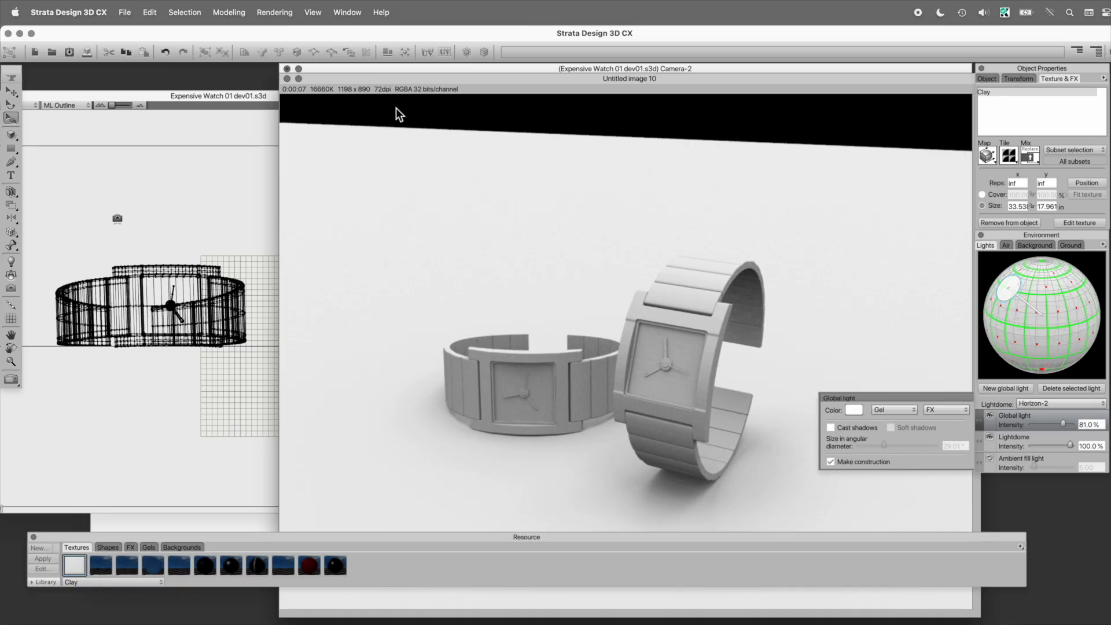
{"action": "left_click", "coordinate": [287, 78]}
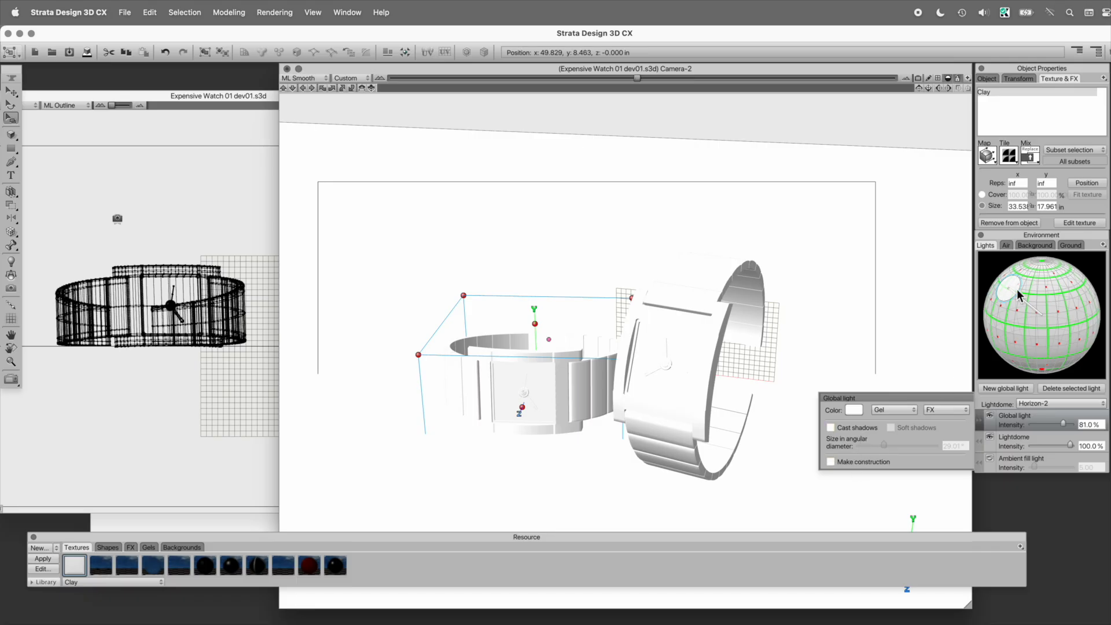
Step: Move the global light to the lower part of the lighting sphere and set its intensity to 36%
{"action": "left_click_drag", "start_coordinate": [1009, 289], "coordinate": [1010, 348]}
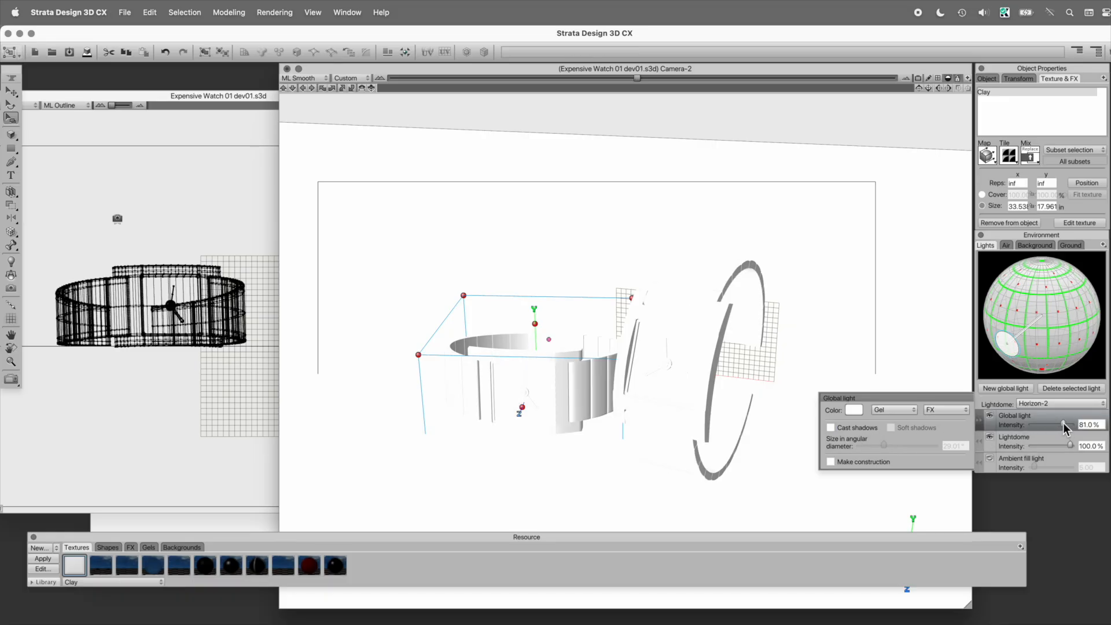
{"action": "left_click_drag", "start_coordinate": [1063, 423], "coordinate": [1045, 424]}
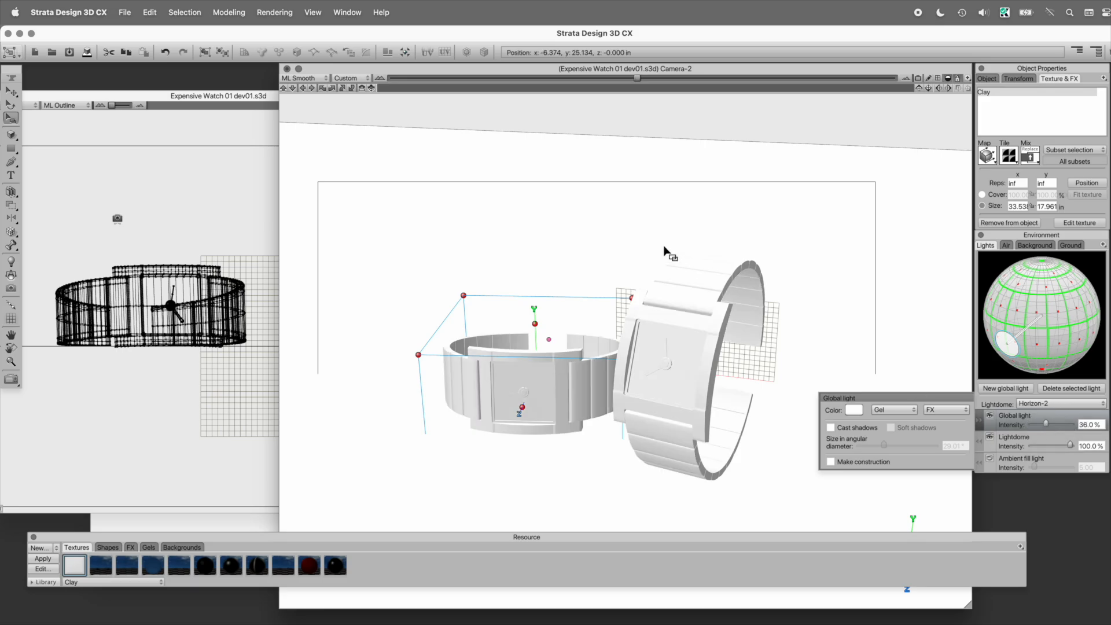
Step: Test-render the Camera-2 view again with the same render settings, close the image, and set the lightdome intensity to 83%
{"action": "key", "text": "super+r"}
{"action": "key", "text": "Return"}
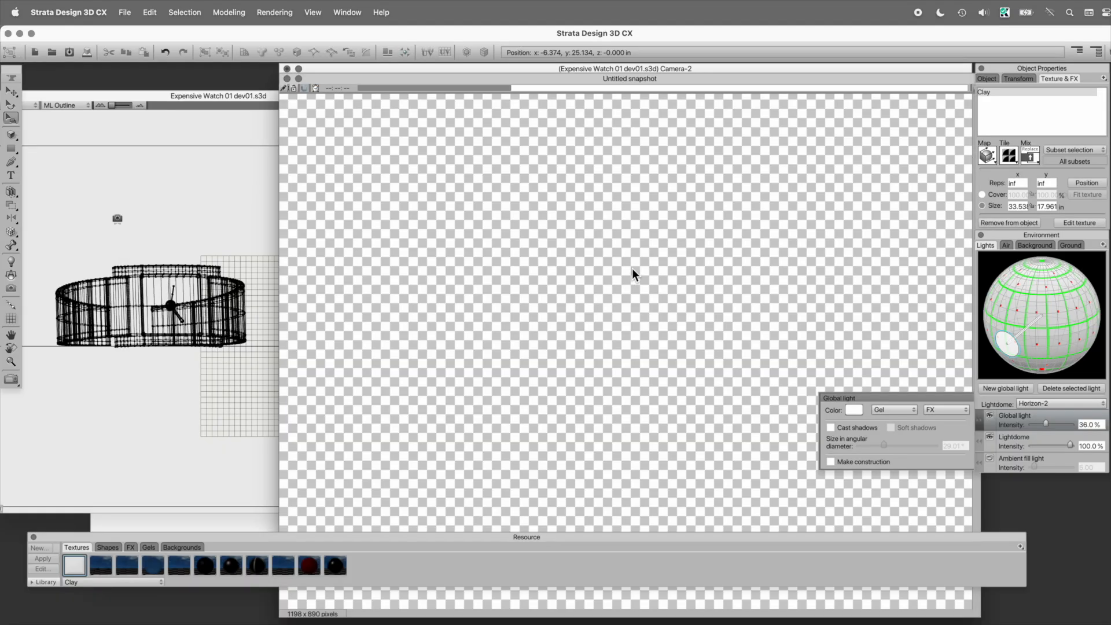
{"action": "left_click", "coordinate": [294, 87]}
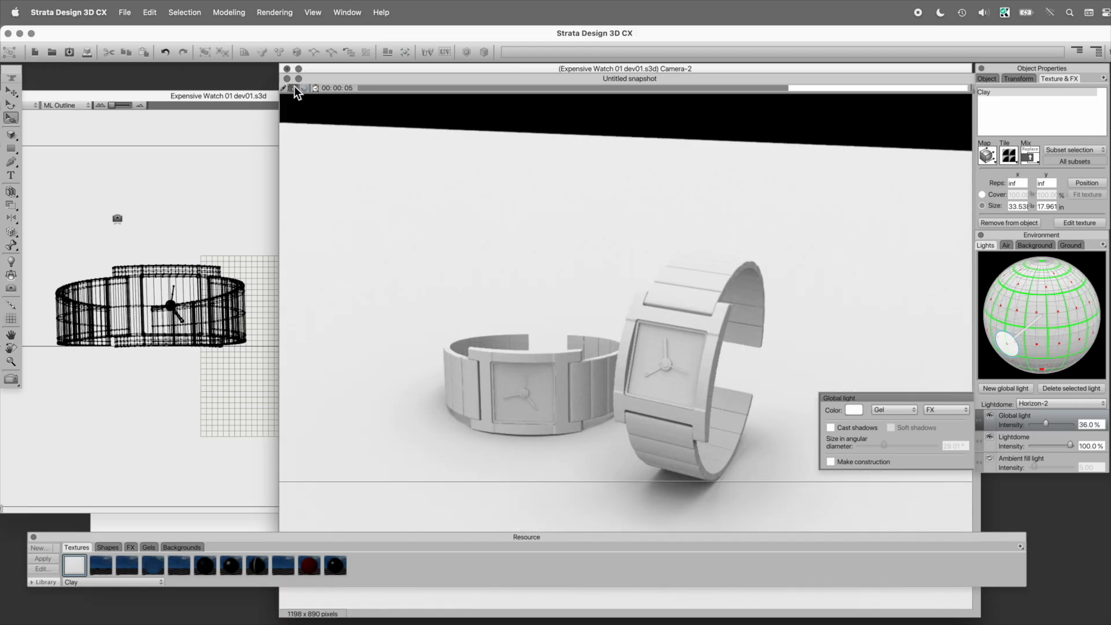
{"action": "left_click", "coordinate": [495, 305]}
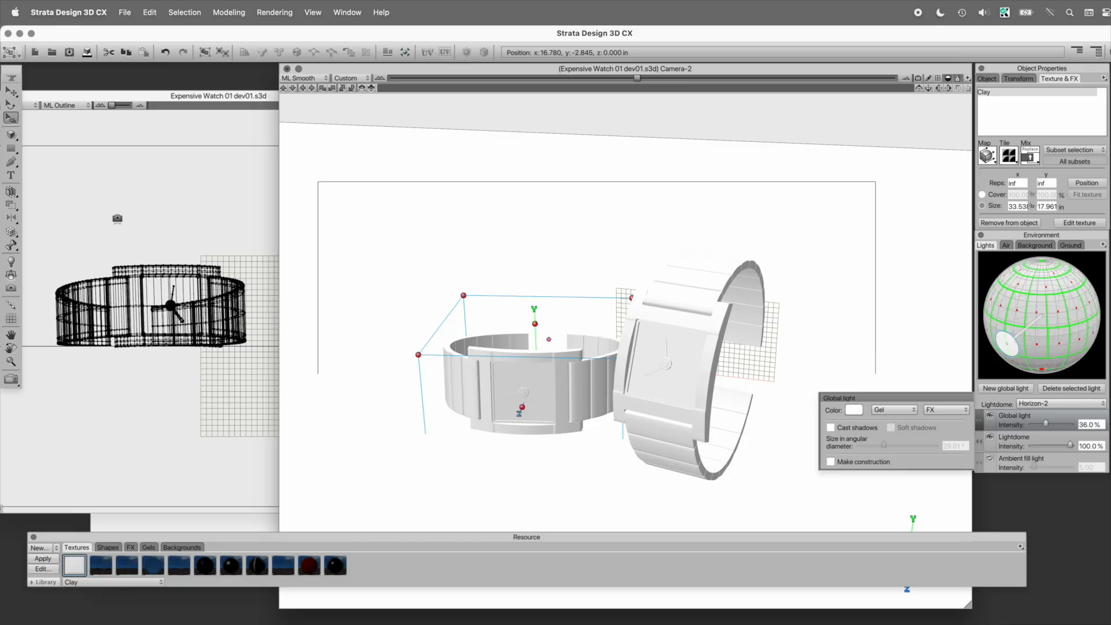
{"action": "left_click_drag", "start_coordinate": [1070, 444], "coordinate": [1066, 449]}
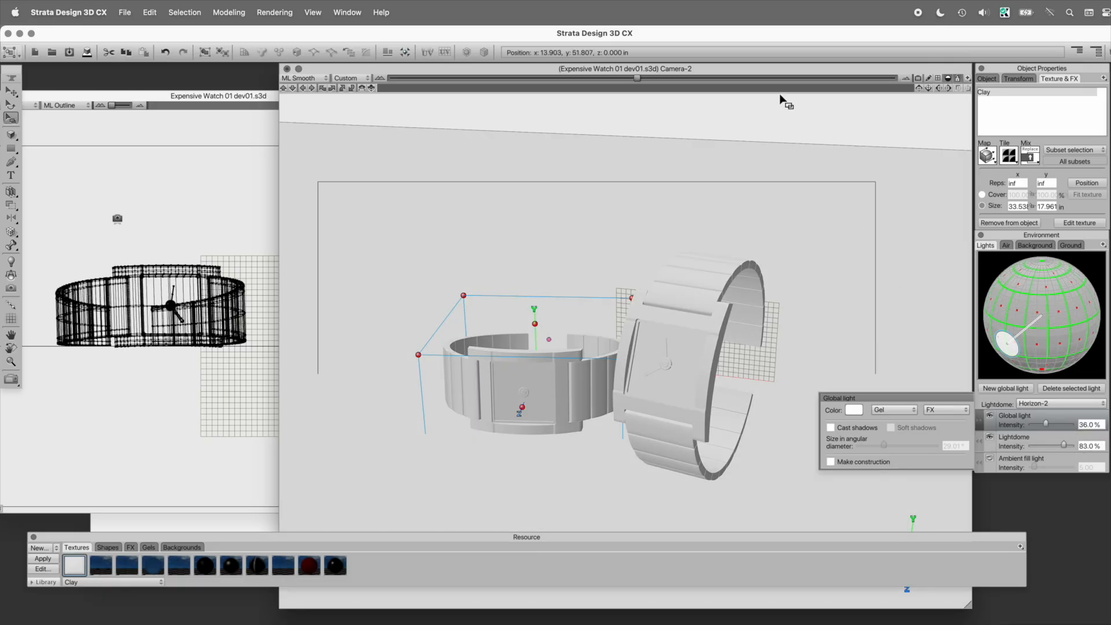
Step: Show Camera-2 in ML Outline, select the rectangular 2D polygon framing the watches, and start a render of its extents
{"action": "left_click_drag", "start_coordinate": [759, 69], "coordinate": [624, 69]}
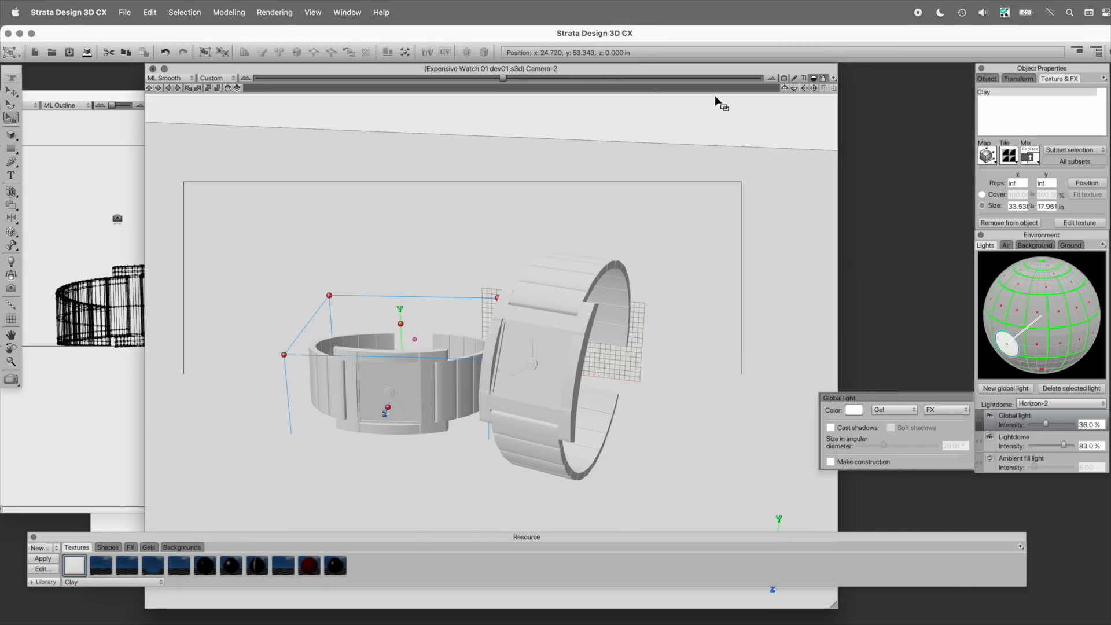
{"action": "key", "text": "super+y"}
{"action": "left_click", "coordinate": [664, 187]}
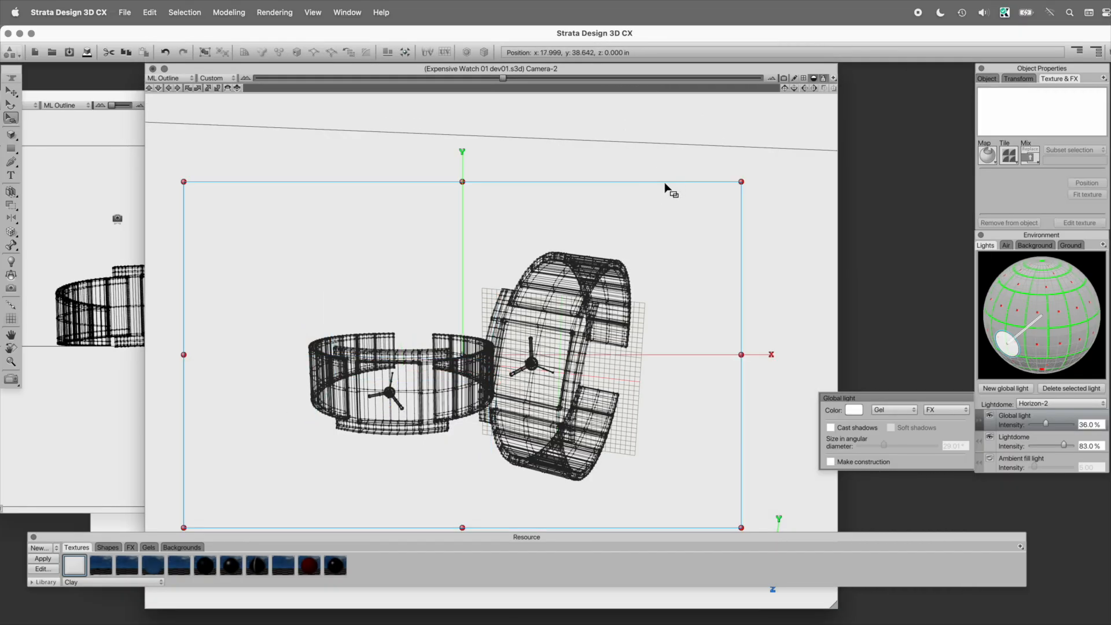
{"action": "left_click_drag", "start_coordinate": [525, 540], "coordinate": [527, 584]}
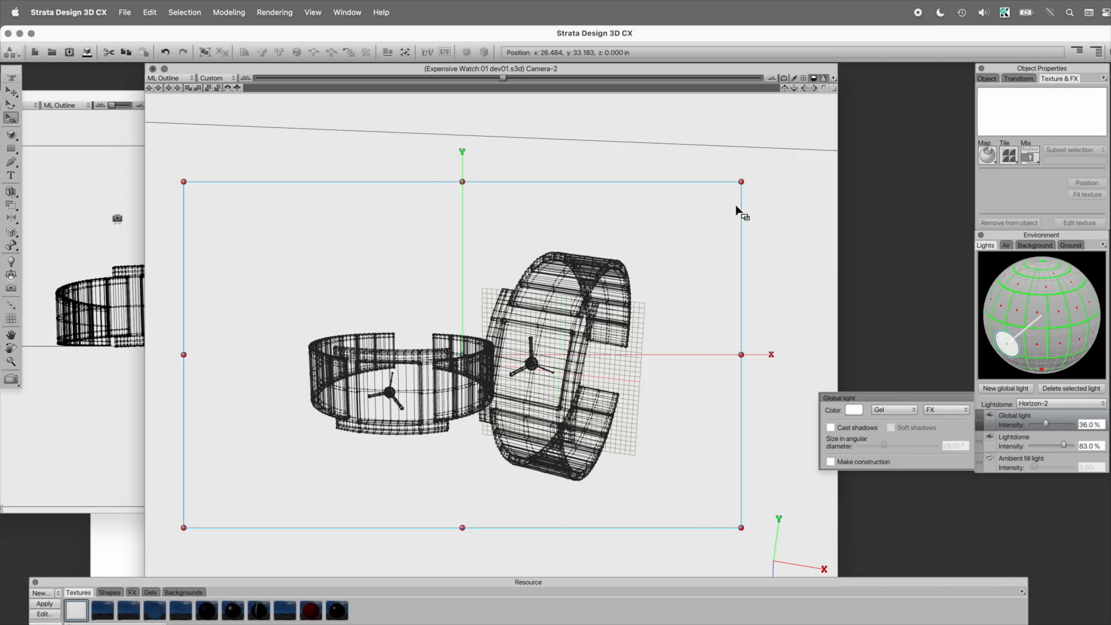
{"action": "left_click", "coordinate": [986, 78]}
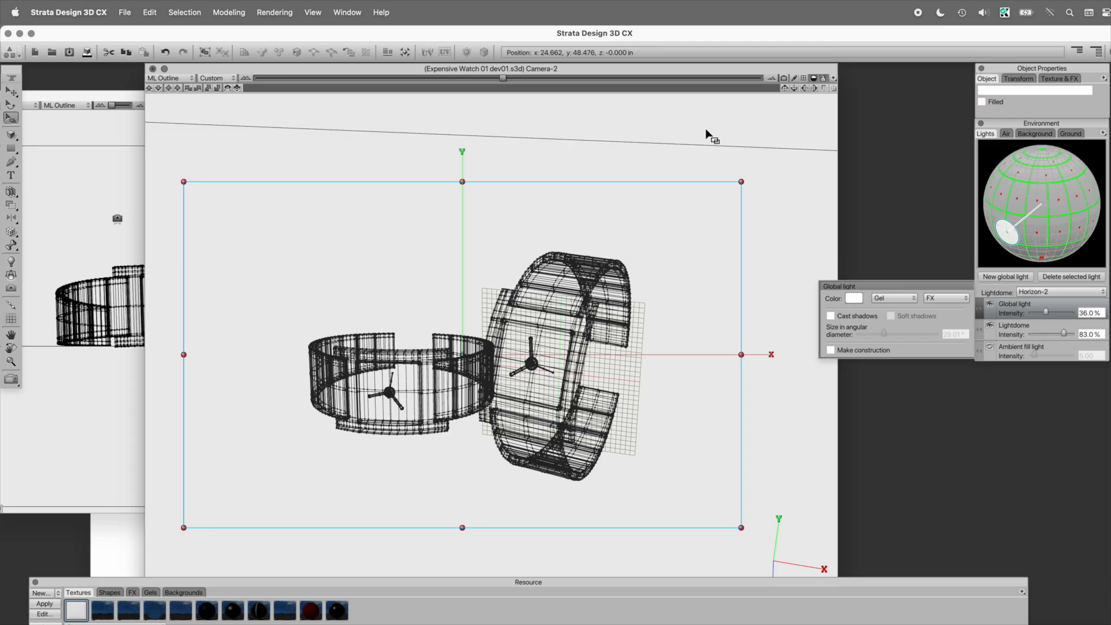
{"action": "right_click", "coordinate": [664, 185]}
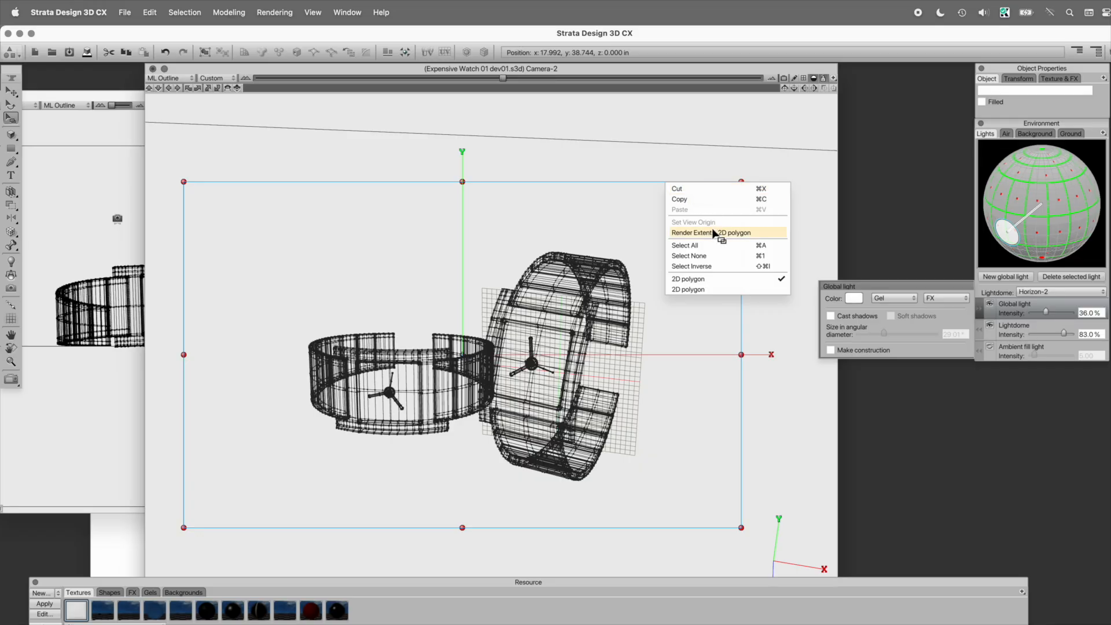
{"action": "left_click", "coordinate": [751, 233]}
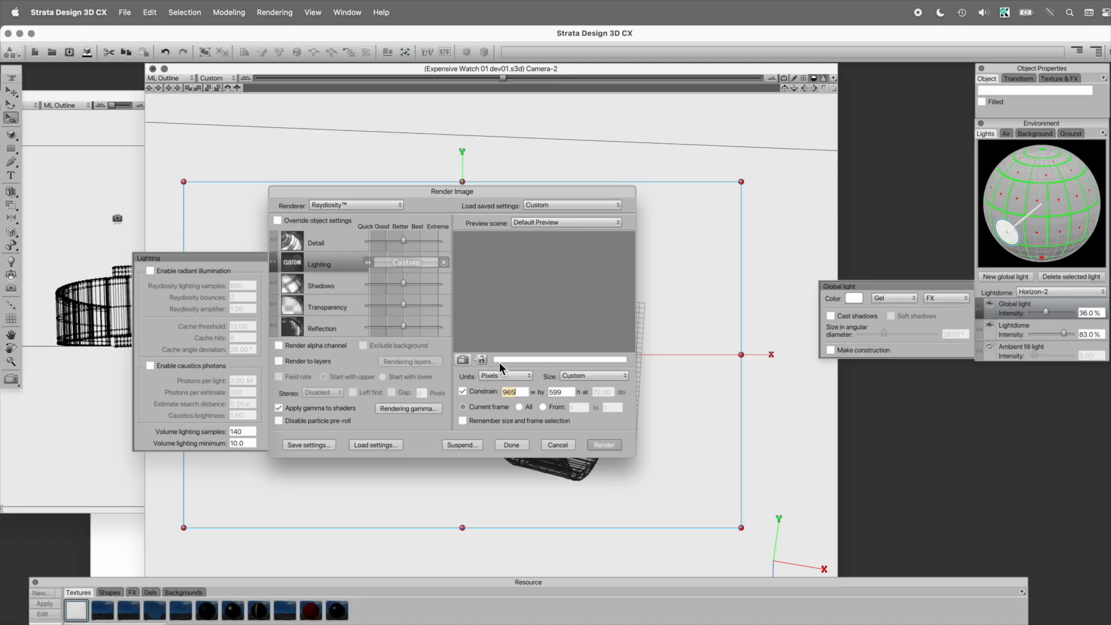
Step: Render the framed watch area with Raydiosity at a width of 2200 pixels, and collapse the global light's settings
{"action": "type", "text": "2200"}
{"action": "left_click", "coordinate": [603, 444]}
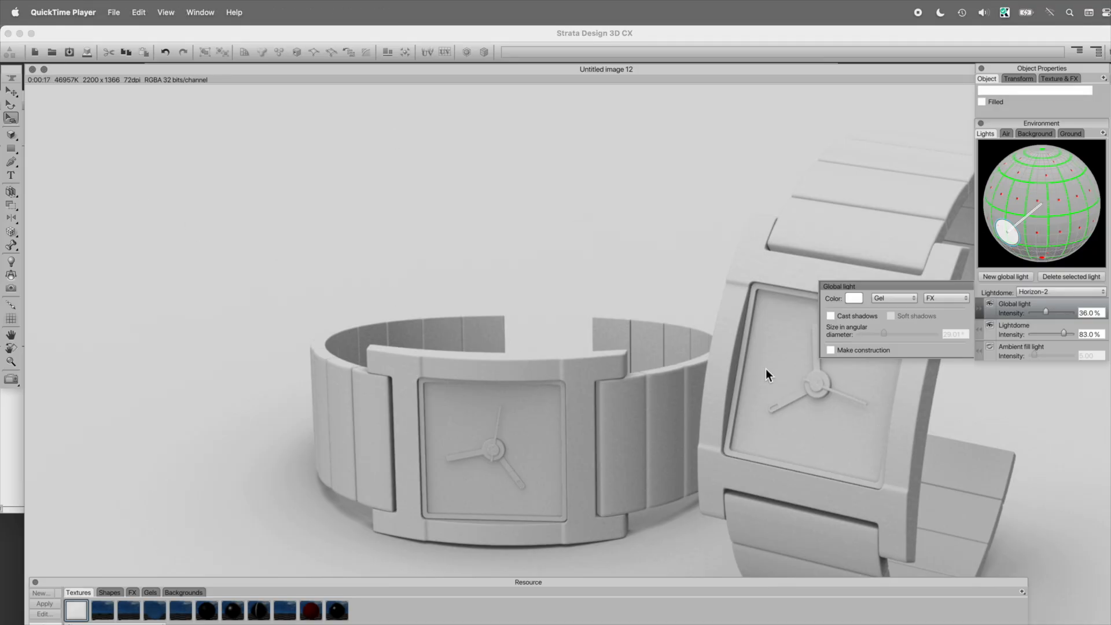
{"action": "left_click", "coordinate": [765, 368]}
{"action": "left_click", "coordinate": [979, 307]}
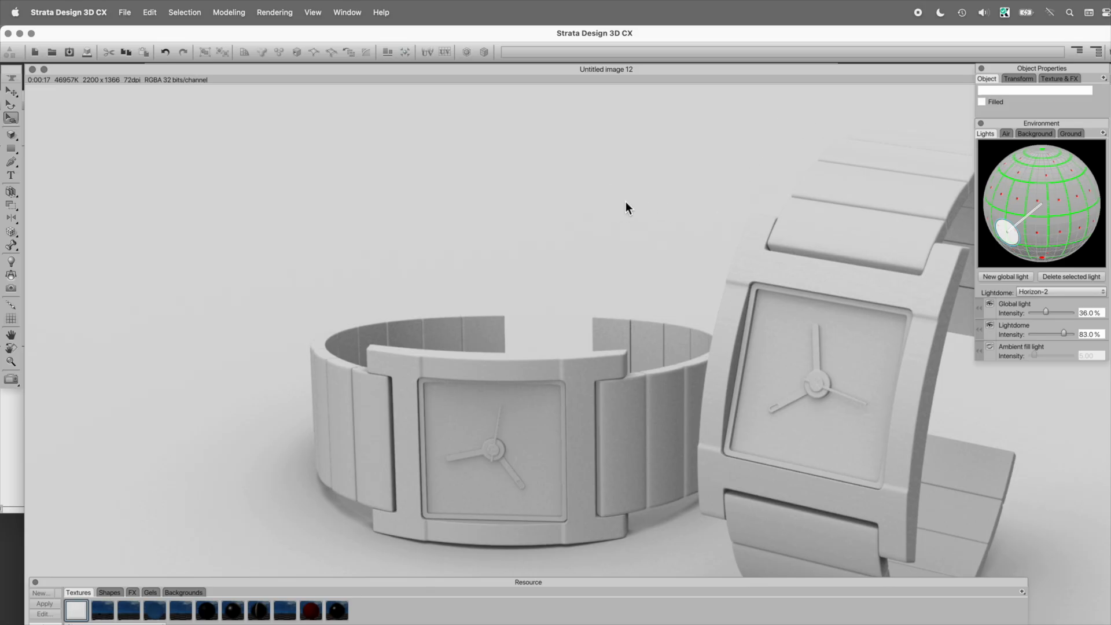
Step: Close the rendered image, select the large filled ground polygon behind the watches, and show its texture settings
{"action": "key", "text": "super+w"}
{"action": "left_click", "coordinate": [579, 288]}
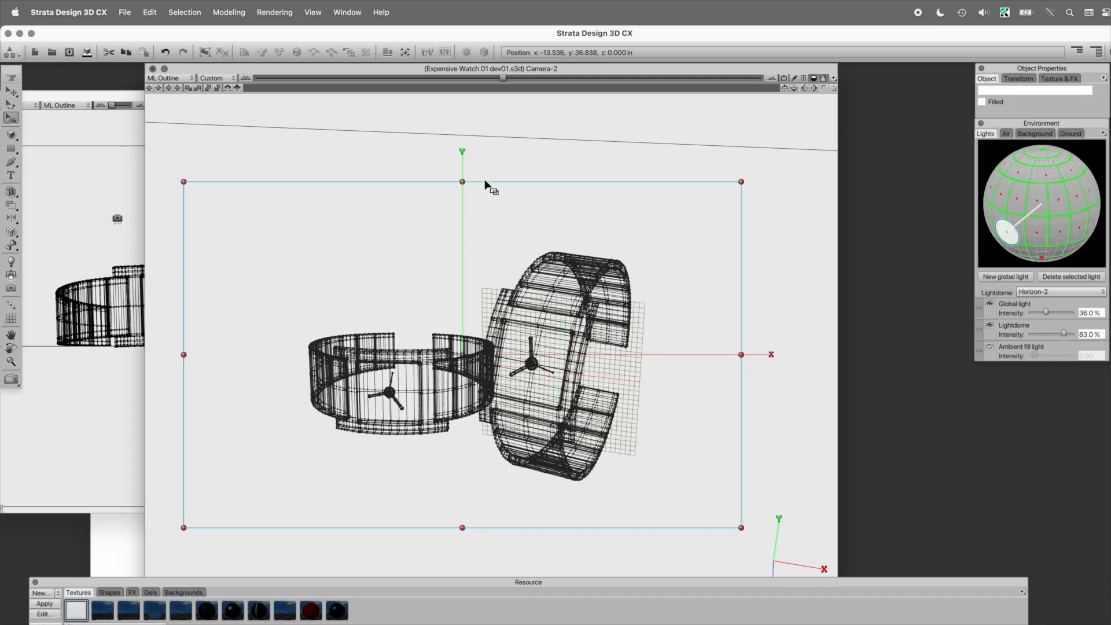
{"action": "left_click", "coordinate": [269, 128]}
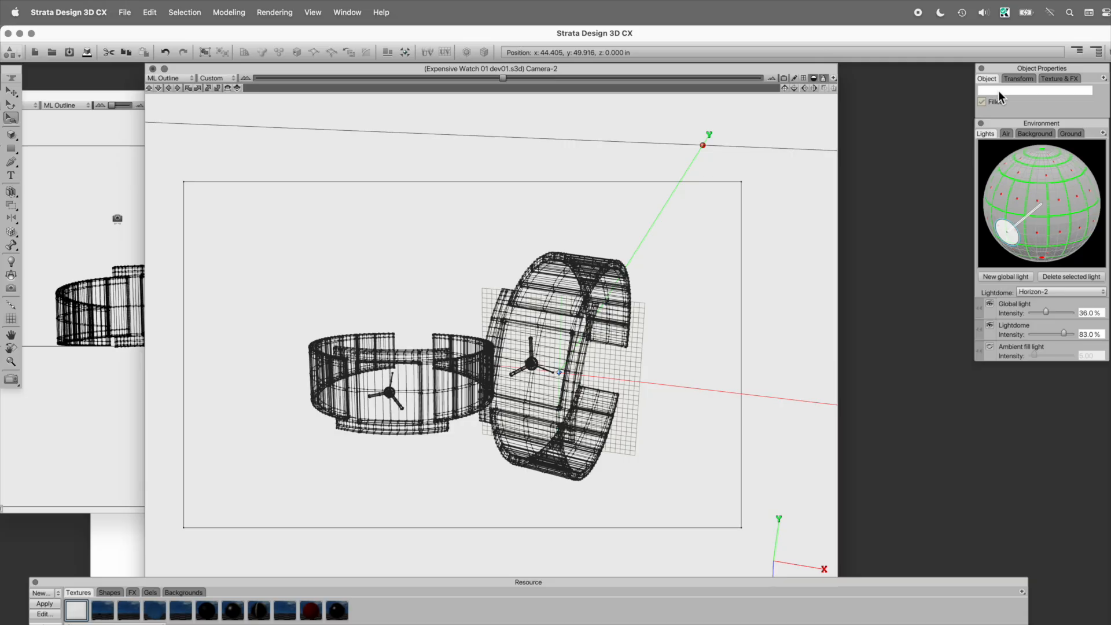
{"action": "left_click", "coordinate": [1058, 78]}
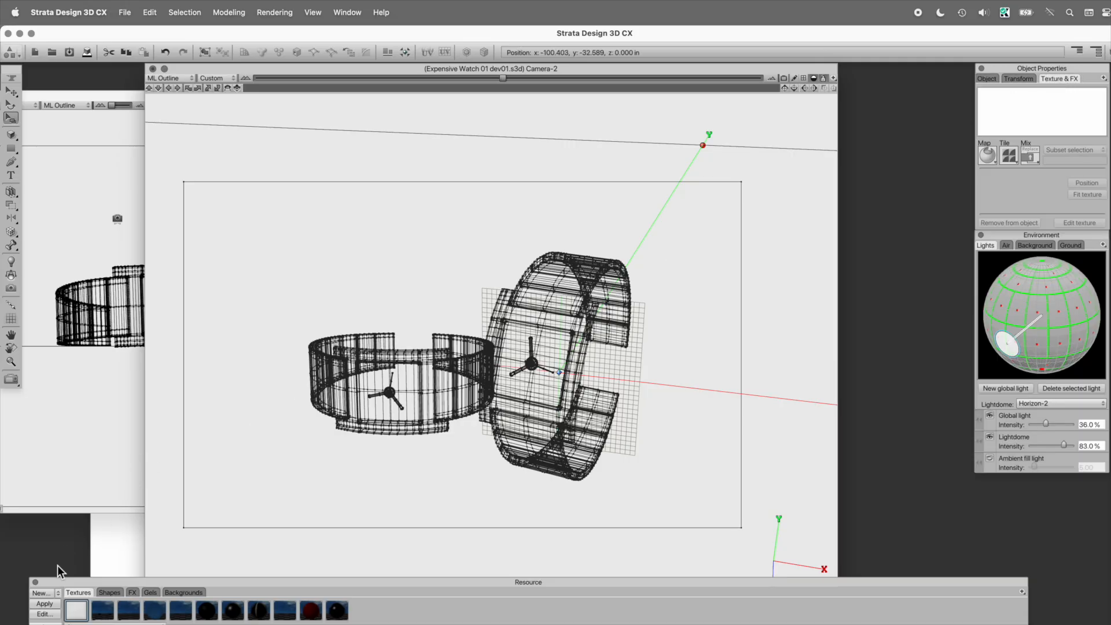
Step: Create a new image texture with a slightly darker light gray diffuse color
{"action": "left_click", "coordinate": [46, 592]}
{"action": "left_click", "coordinate": [481, 219]}
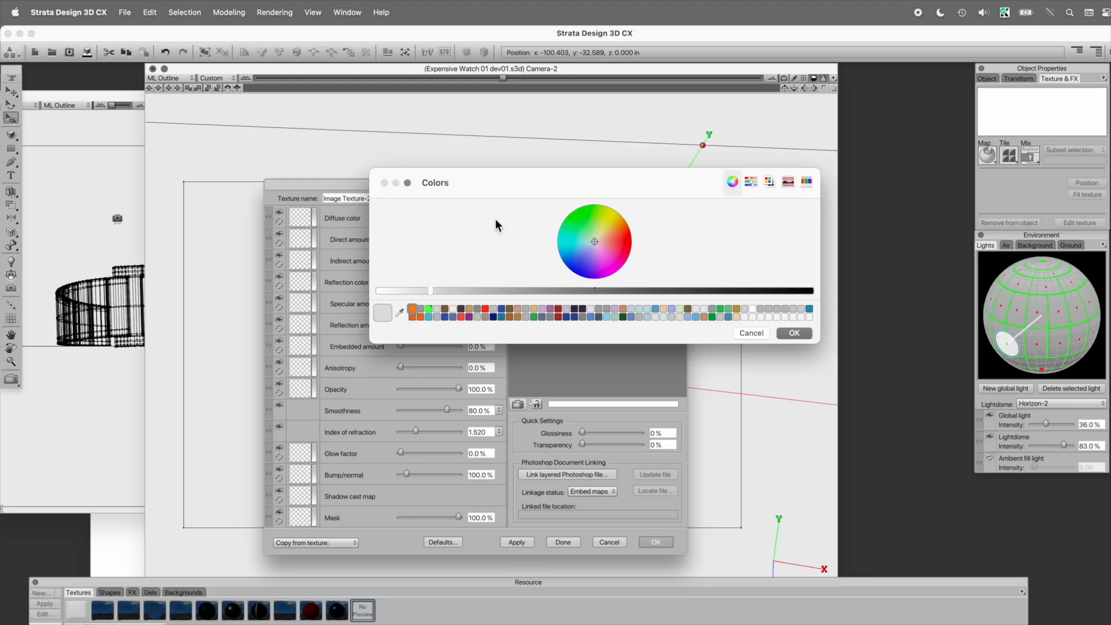
{"action": "left_click", "coordinate": [459, 290]}
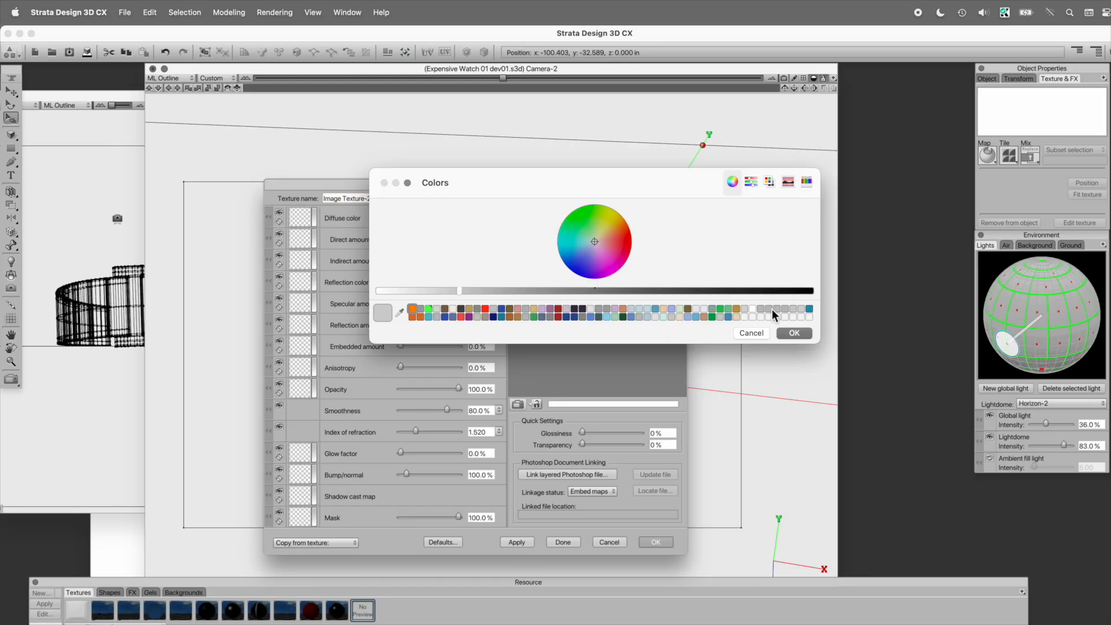
{"action": "left_click", "coordinate": [793, 333]}
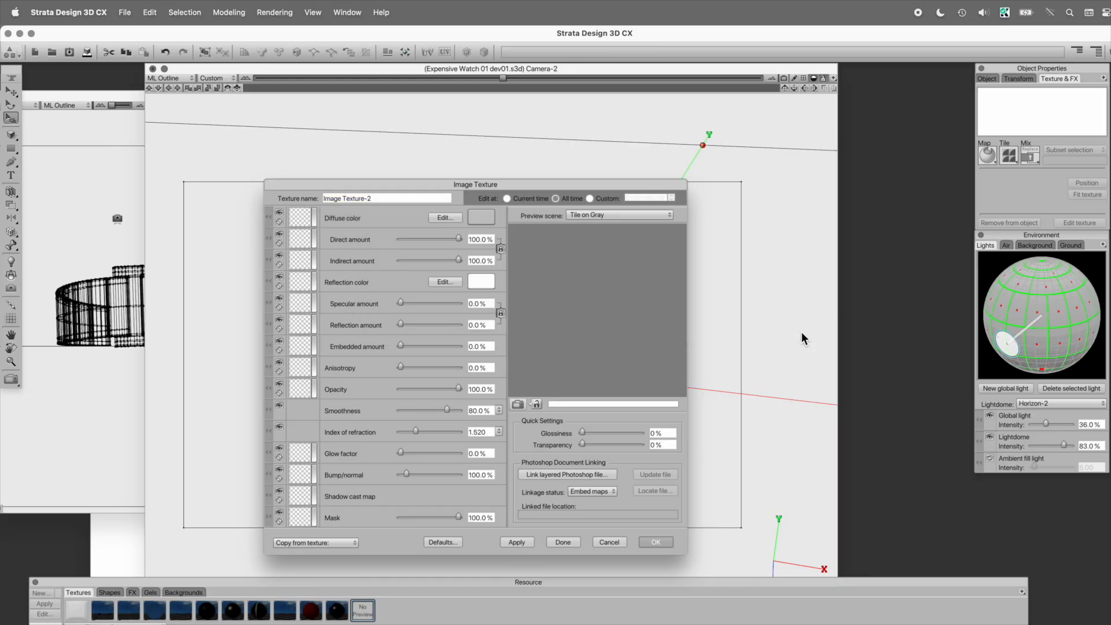
{"action": "left_click", "coordinate": [655, 542]}
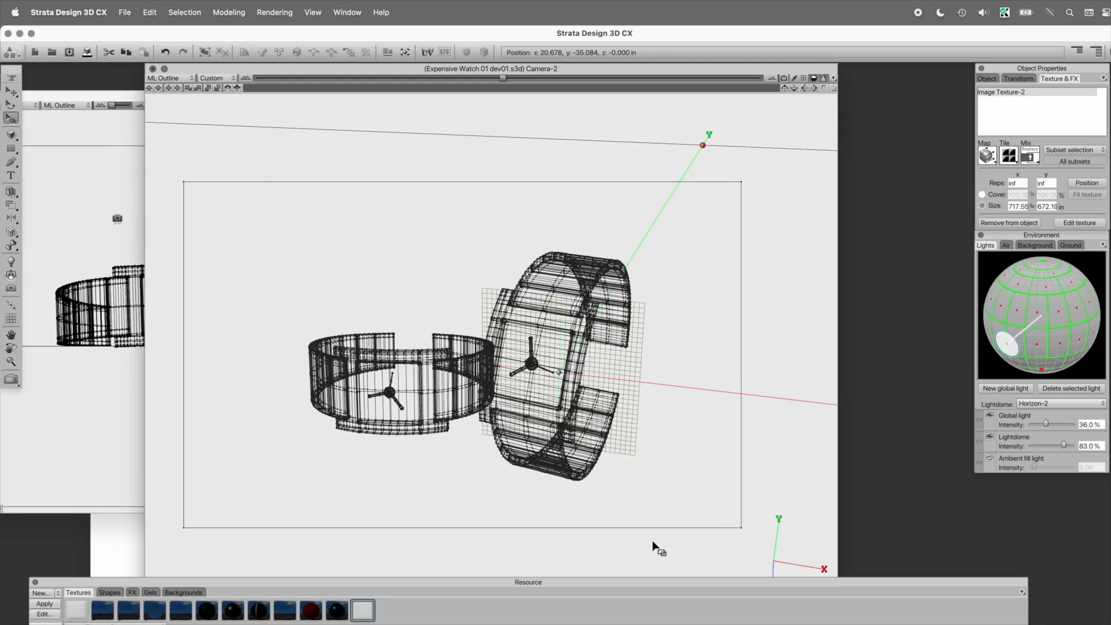
Step: Render the extents of the rectangular 2D polygon framing the watches again with Raydiosity
{"action": "right_click", "coordinate": [509, 183]}
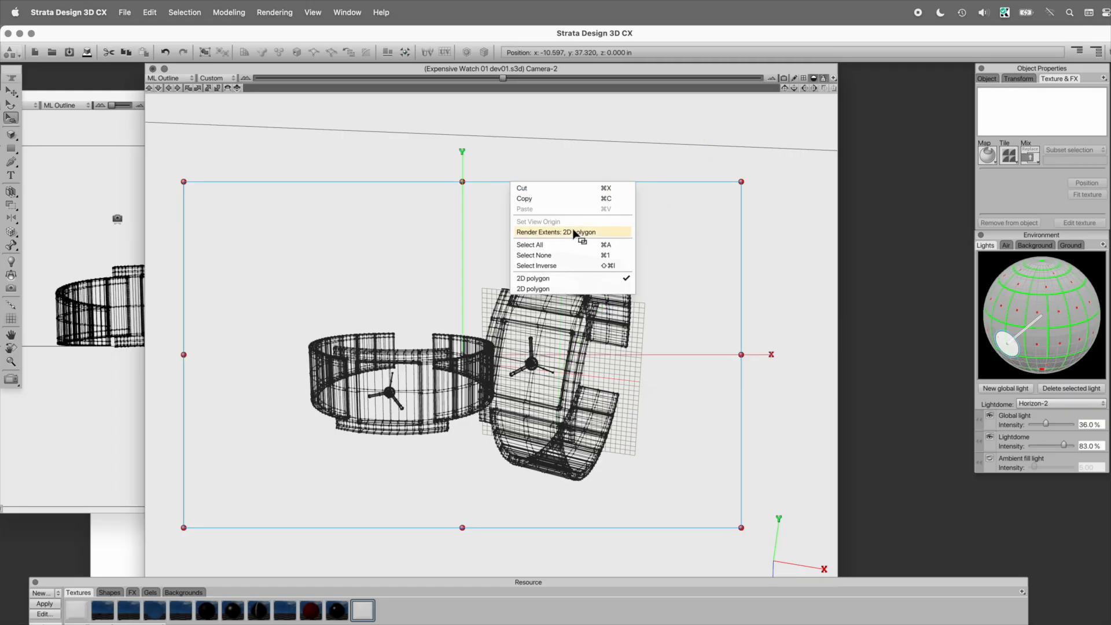
{"action": "left_click", "coordinate": [555, 232]}
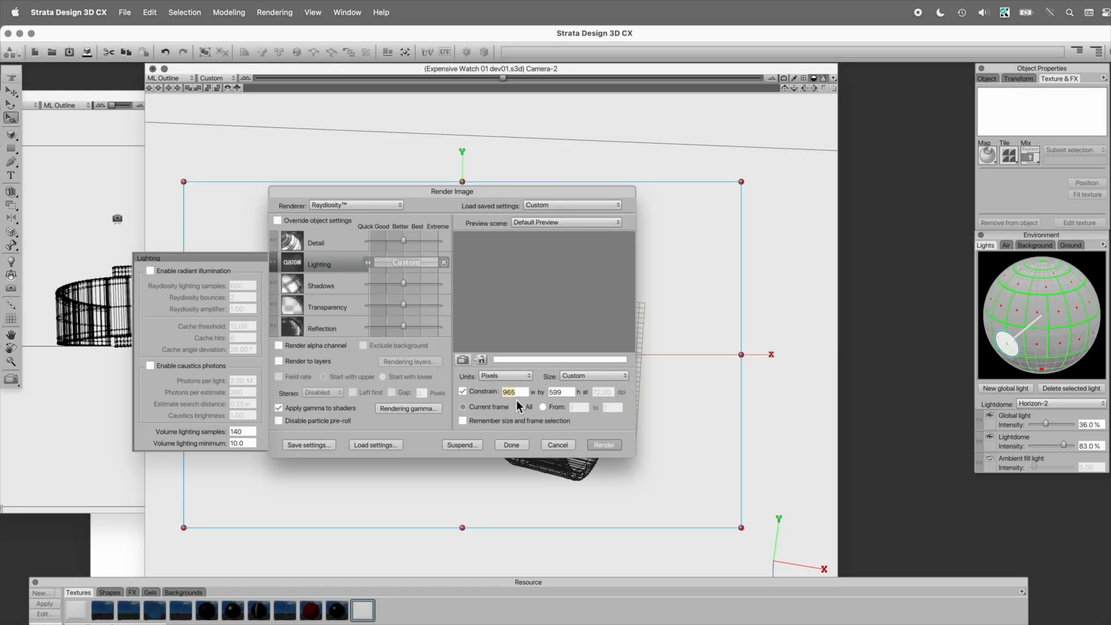
{"action": "key", "text": "Tab"}
{"action": "left_click", "coordinate": [596, 443]}
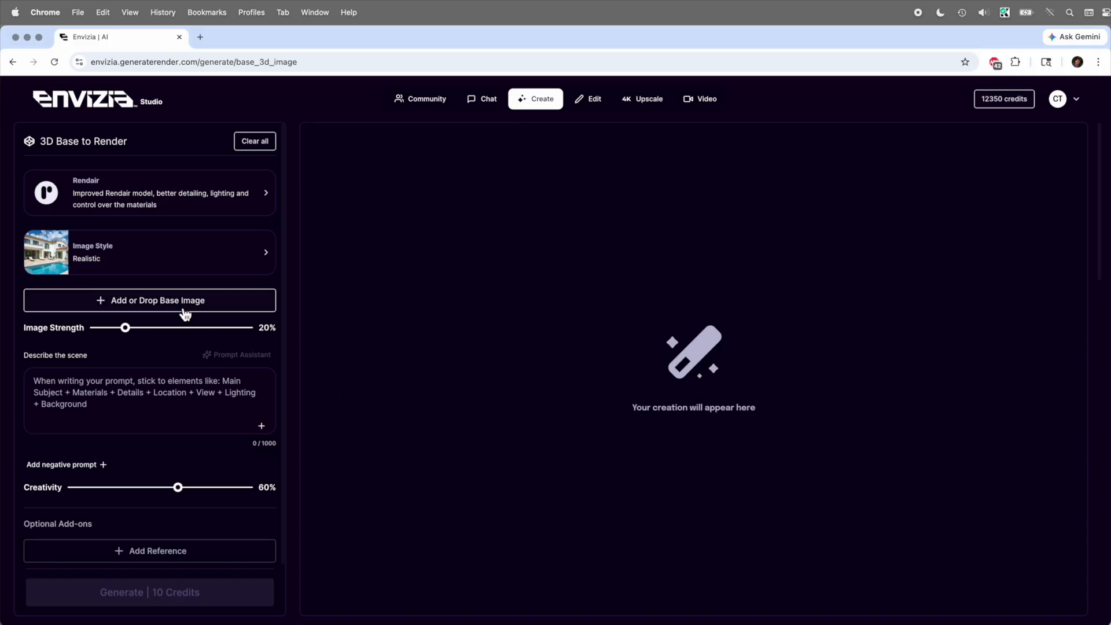
Step: Switch to Envizia Studio, upload expensive watch 01.jpg as the base image, and set its Image Strength to 56%
{"action": "left_click", "coordinate": [182, 305]}
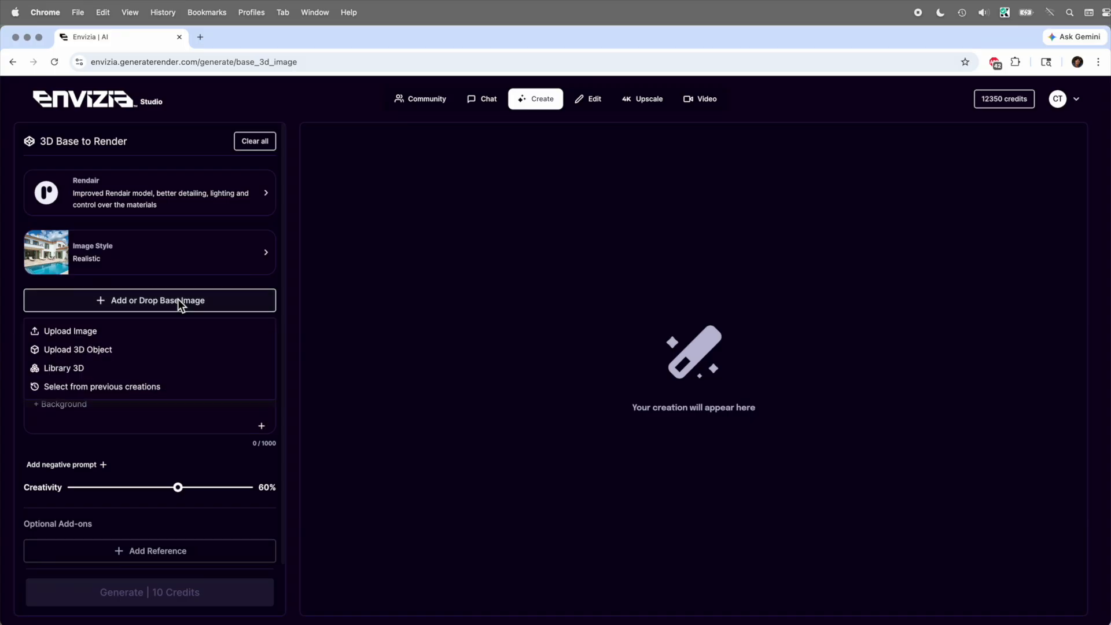
{"action": "left_click", "coordinate": [87, 334]}
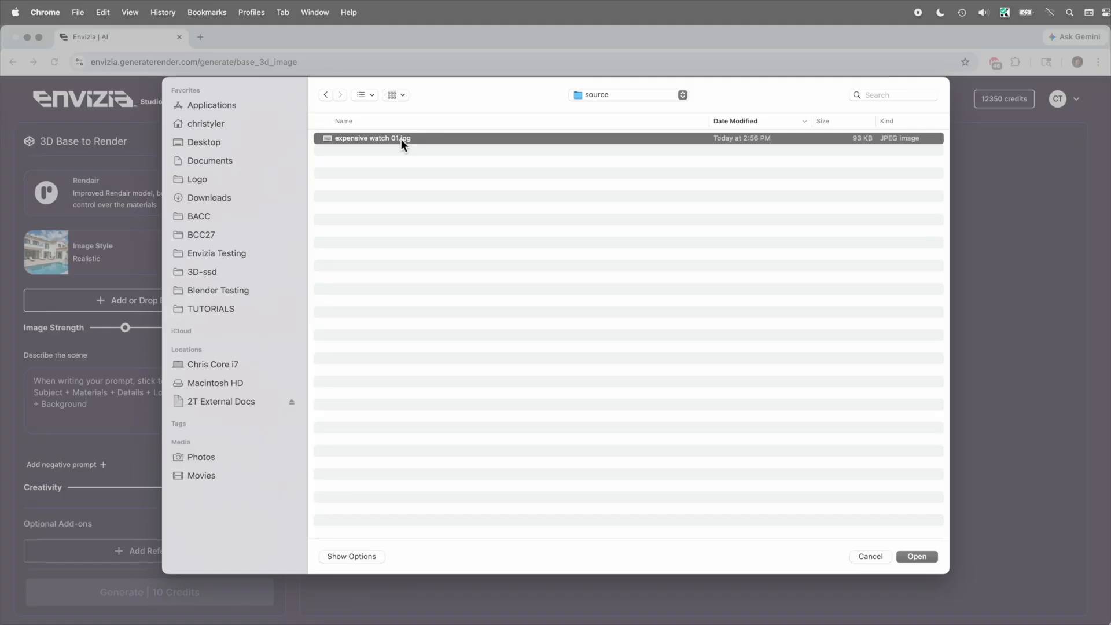
{"action": "double_click", "coordinate": [401, 140]}
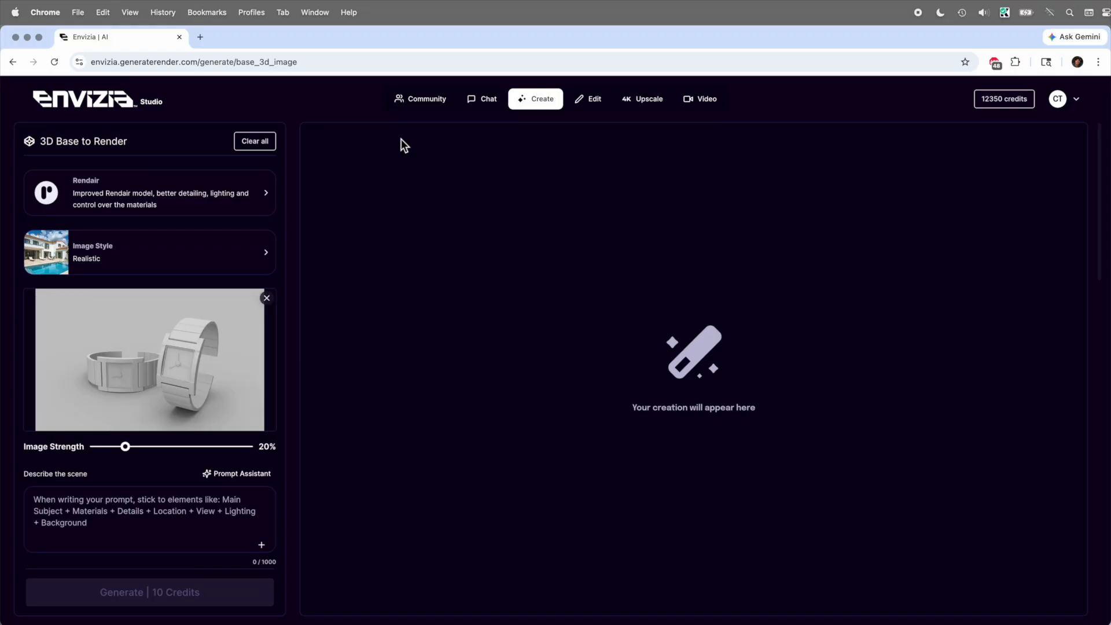
{"action": "scroll", "coordinate": [244, 334], "scroll_direction": "down", "scroll_amount": 2}
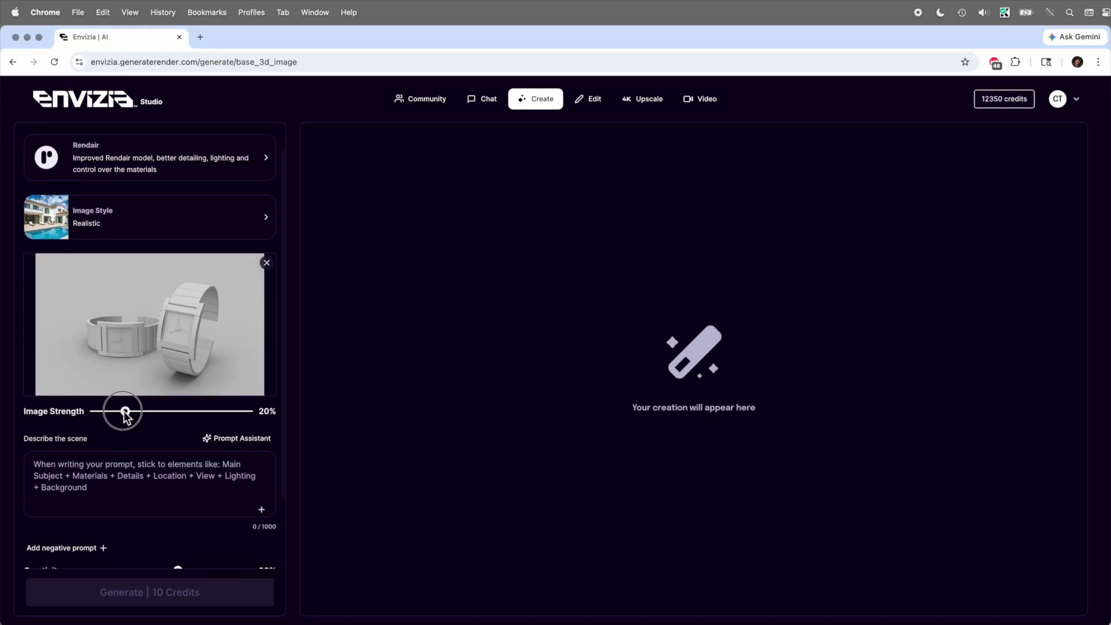
{"action": "left_click_drag", "start_coordinate": [125, 412], "coordinate": [181, 413]}
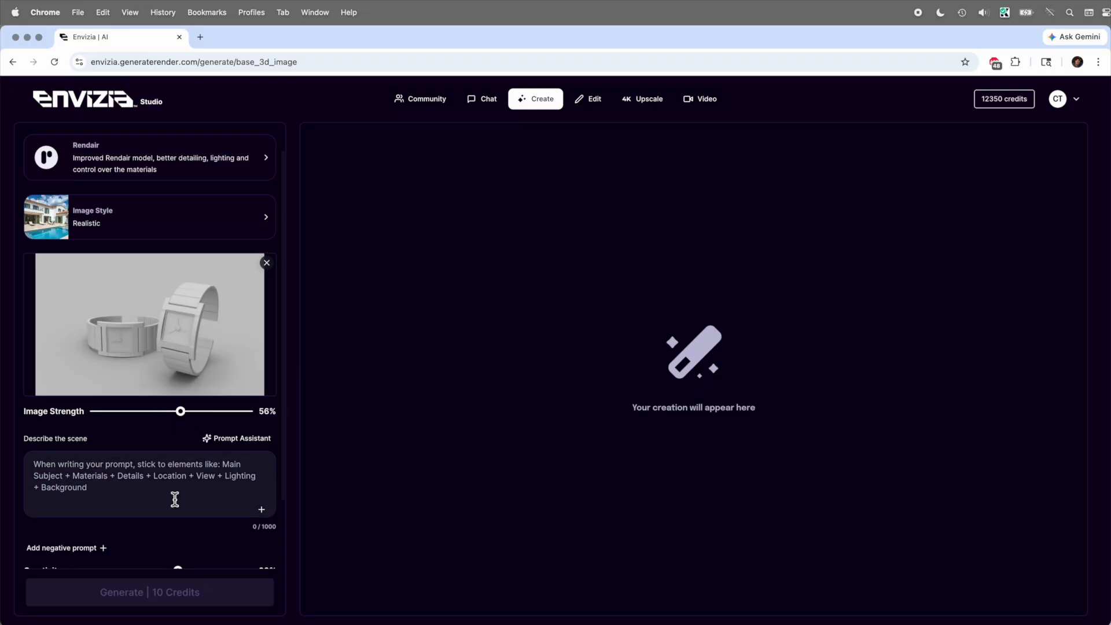
Step: Generate a render described as an expensive brushed titanium men's watch, blue radial anisotropic face, metal hands, shiny reflective black ground and studio type lighting
{"action": "scroll", "coordinate": [175, 499], "scroll_direction": "down", "scroll_amount": 2}
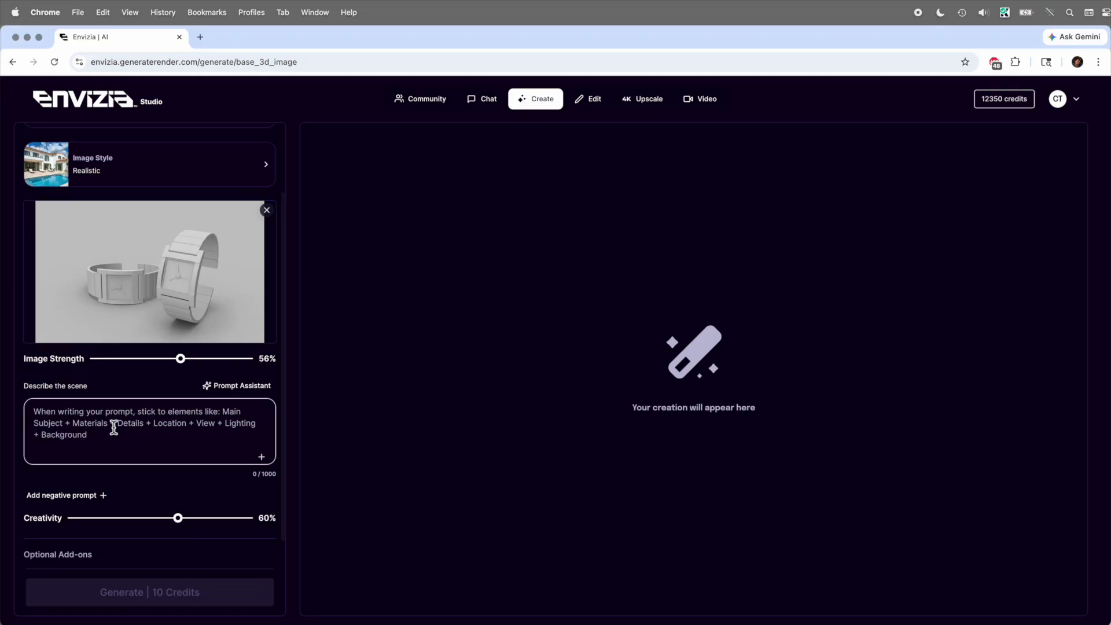
{"action": "type", "text": "An expensive men's watch. Brushed titanium. The face has a blue radial anisotropic face behind the watch hands. The watch hands are made of metal. The ground is black and shinny reflective. Studio type lighting."}
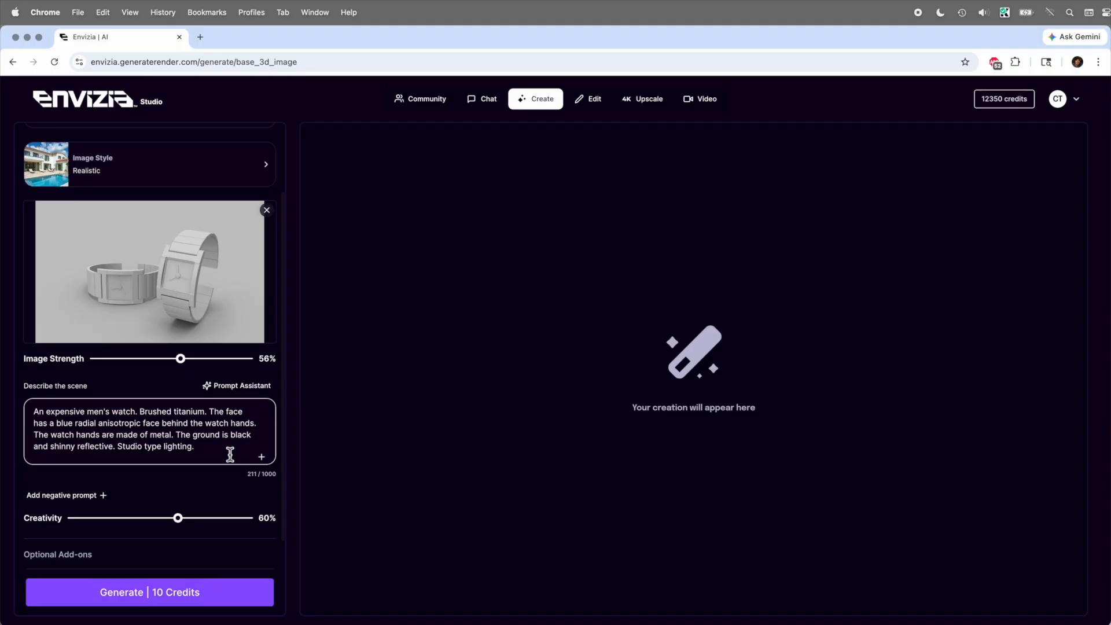
{"action": "left_click", "coordinate": [210, 599]}
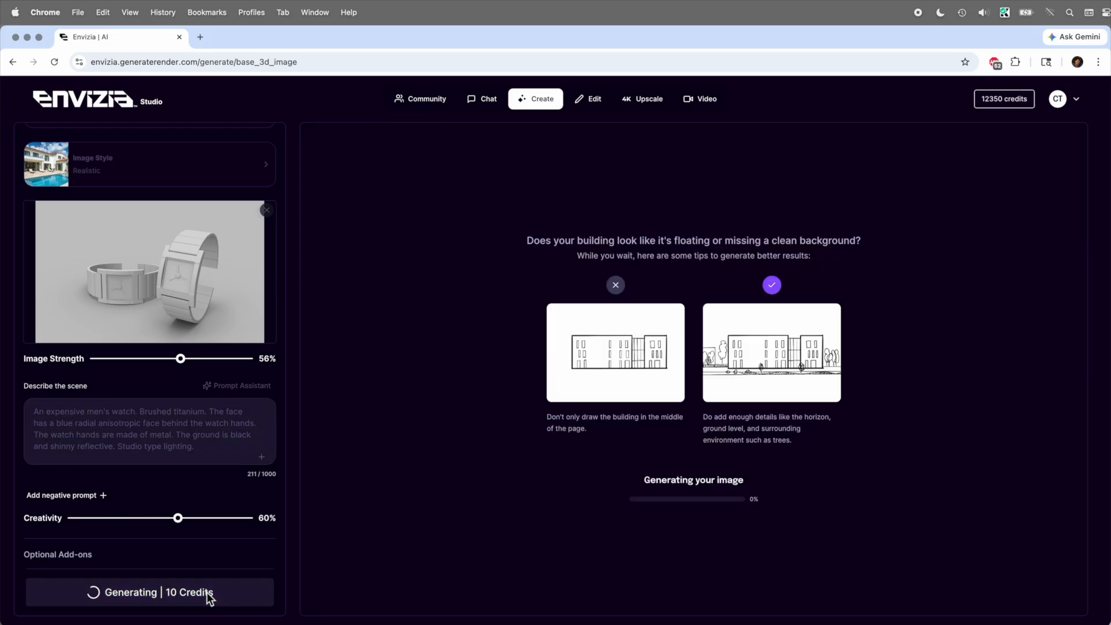